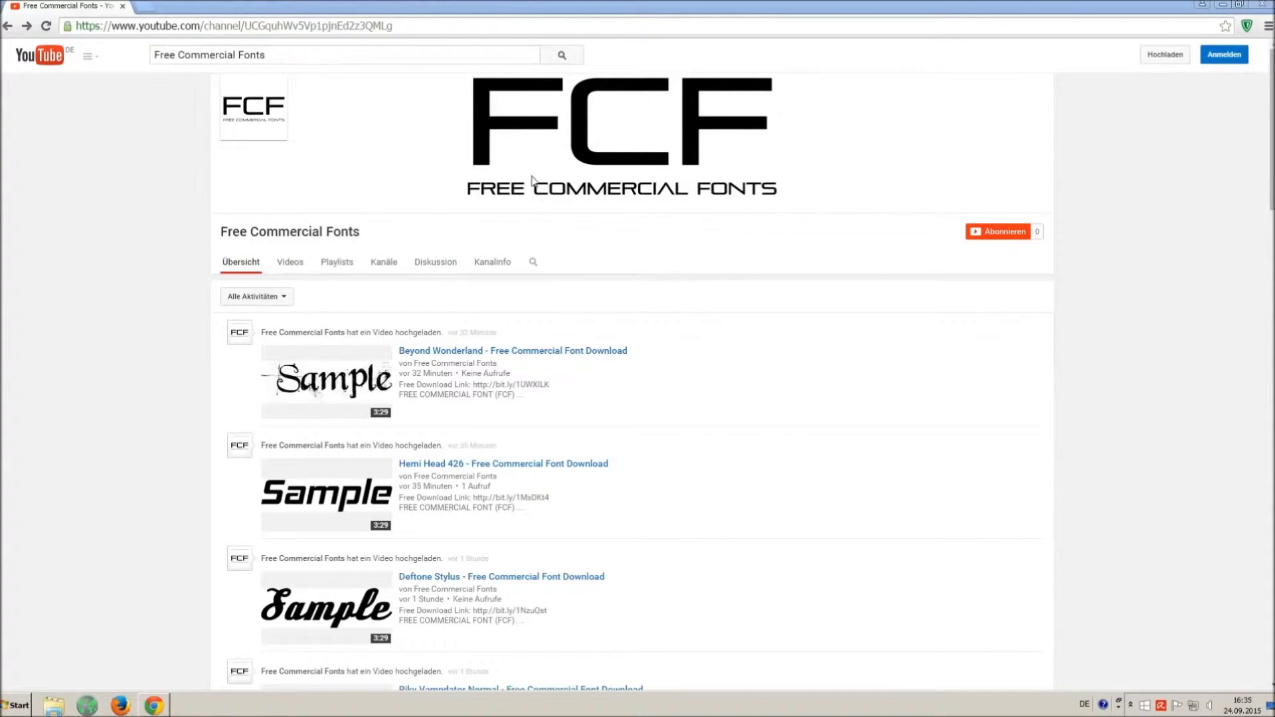
- Find and open the Riky Vampdator Normal video on the Free Commercial Fonts channel
drag(282, 54, 153, 47)
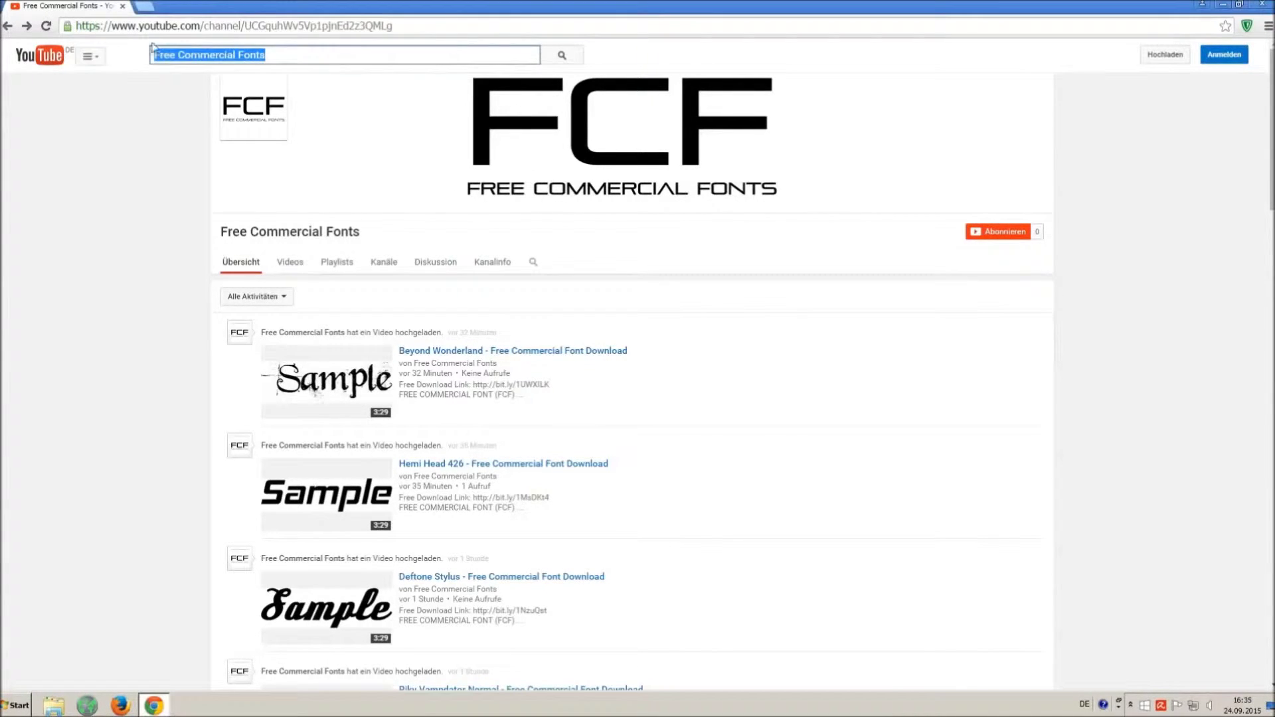
click(323, 56)
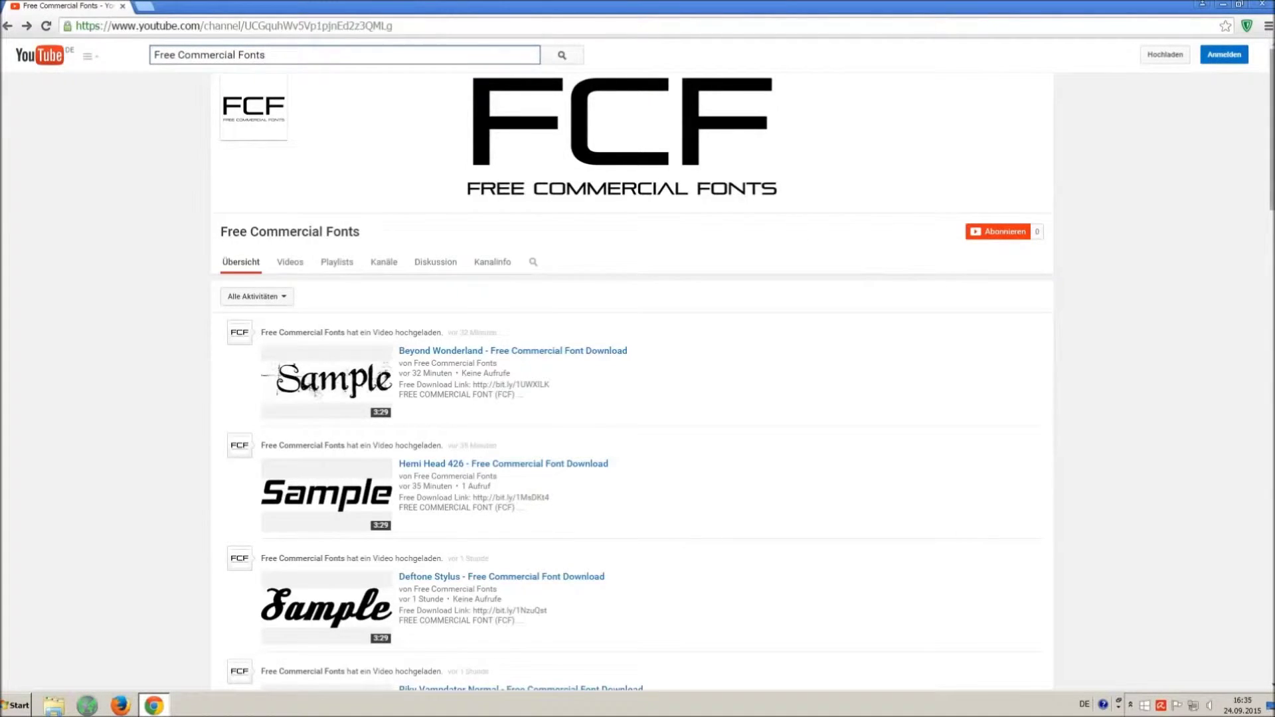
scroll(885, 308, down, 3)
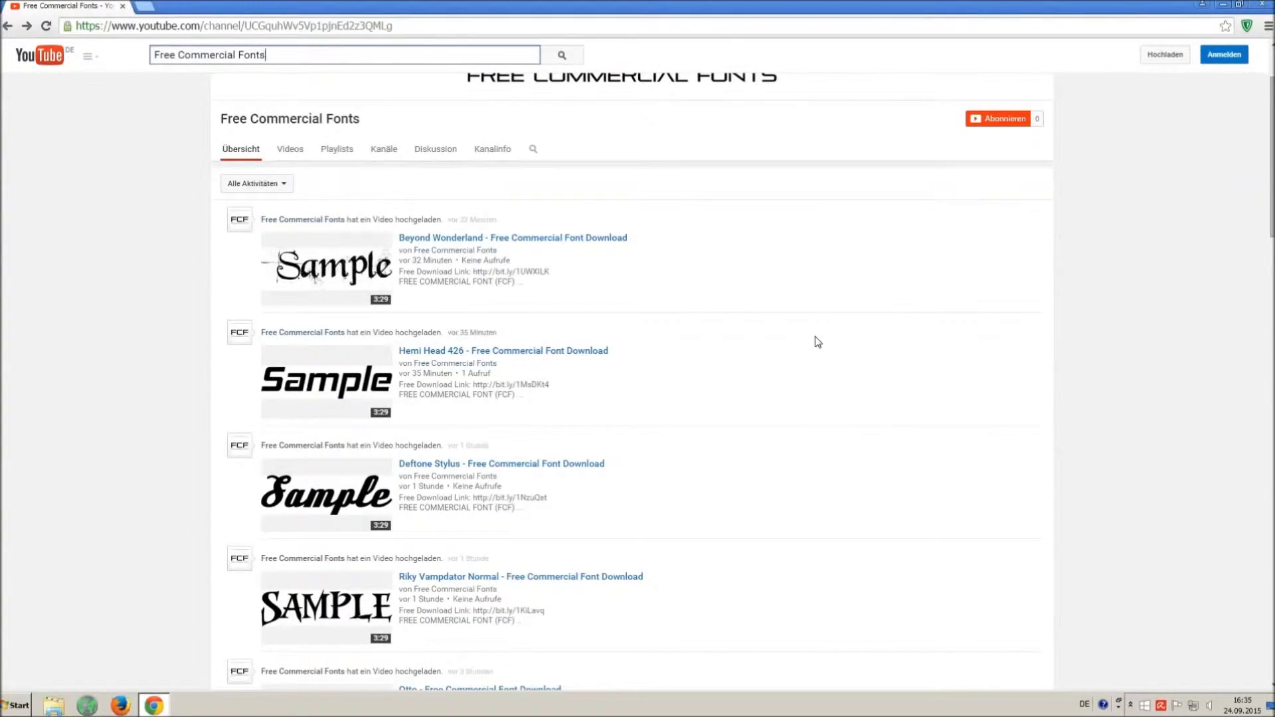
scroll(815, 336, down, 2)
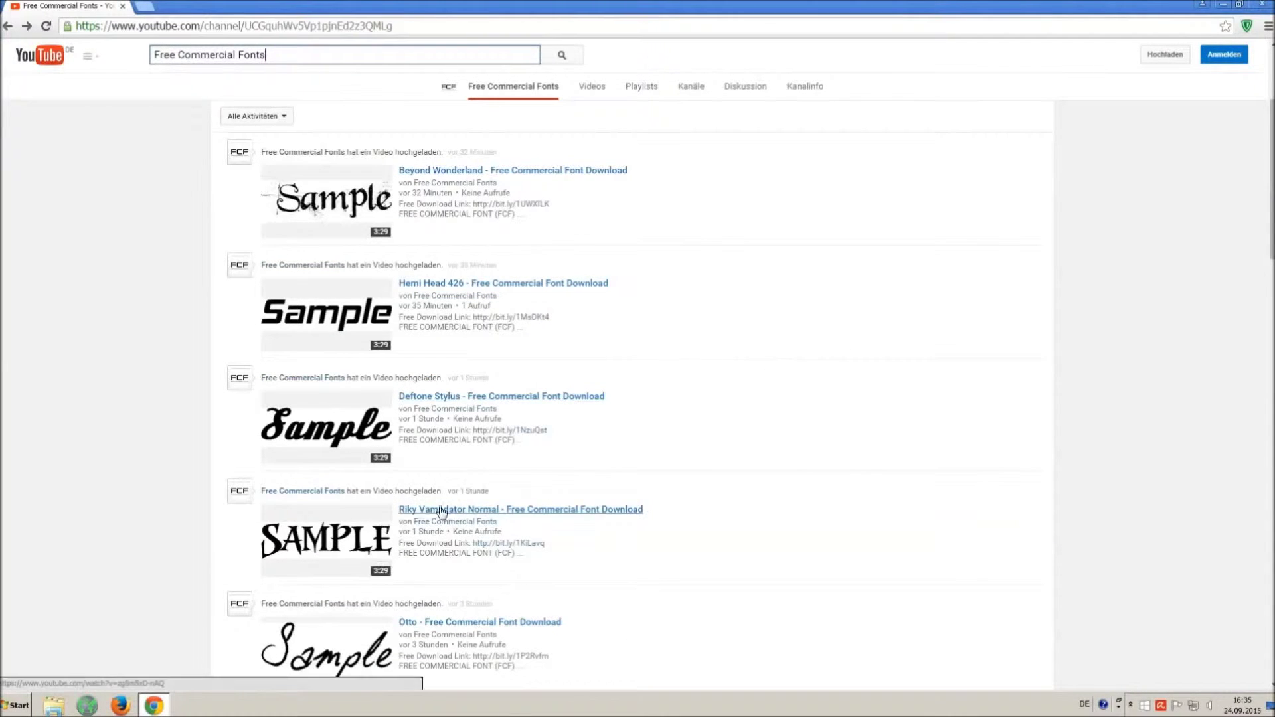
click(312, 542)
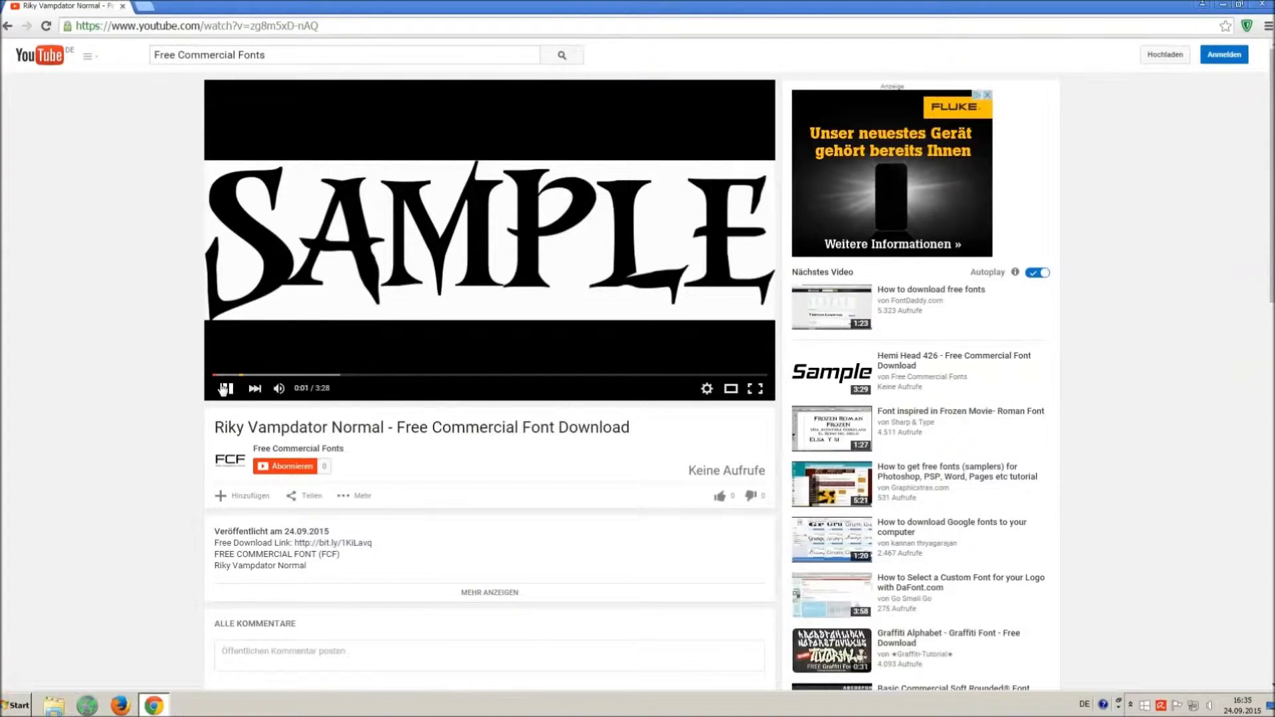
- Pause the video and expand its description to show the license note and download link
click(225, 388)
click(489, 592)
scroll(441, 570, down, 2)
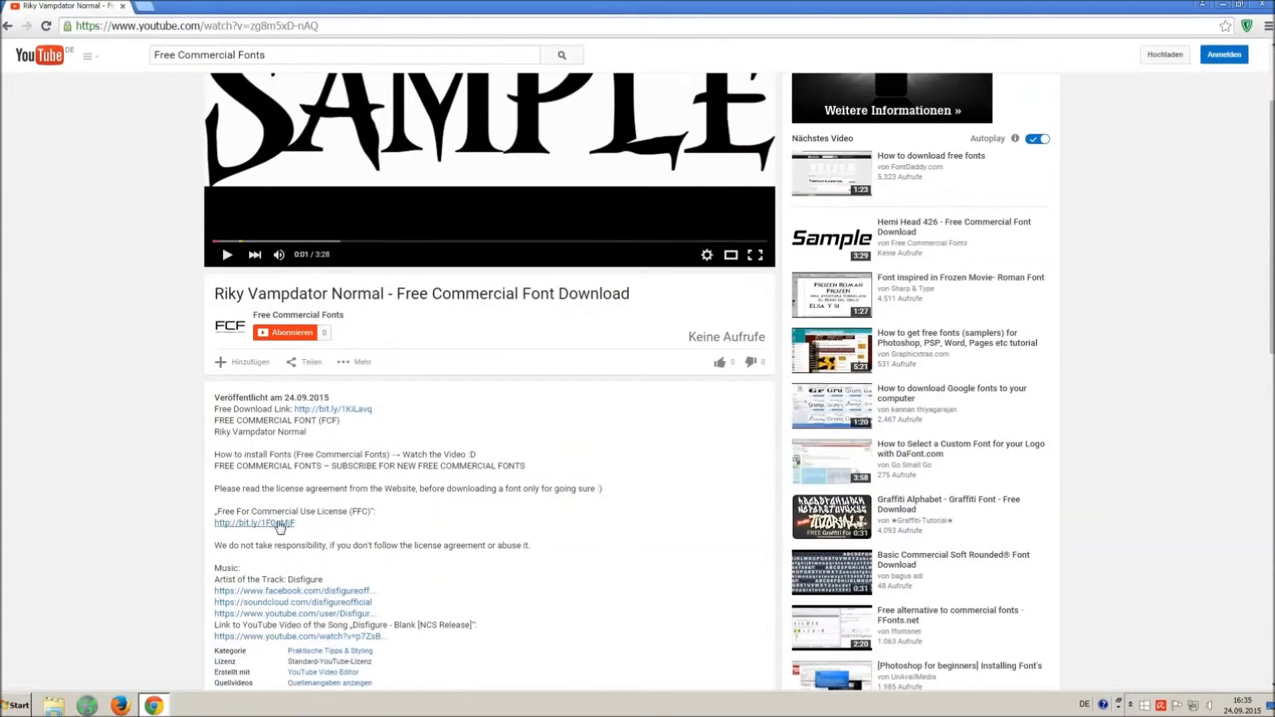
drag(214, 488, 310, 520)
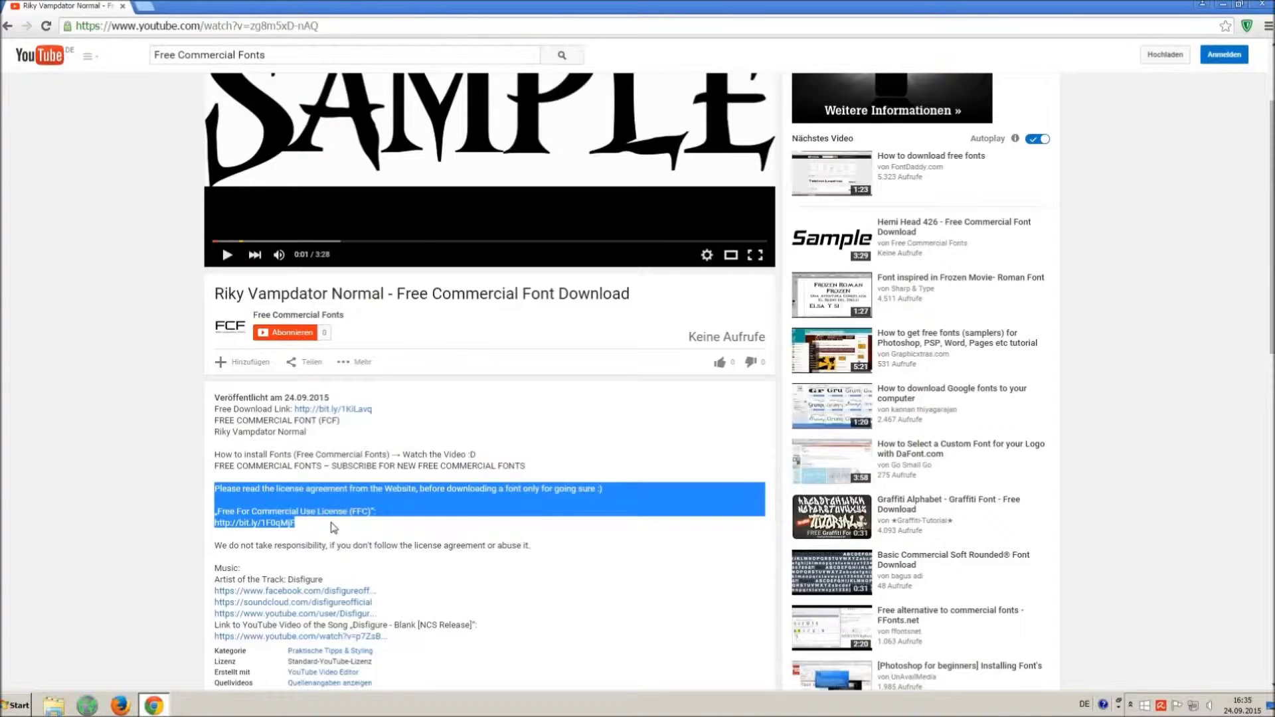
click(367, 538)
- Skip both adf.ly ad pages to reach the Riky Vampdator Normal page on 1001fonts
scroll(368, 538, up, 2)
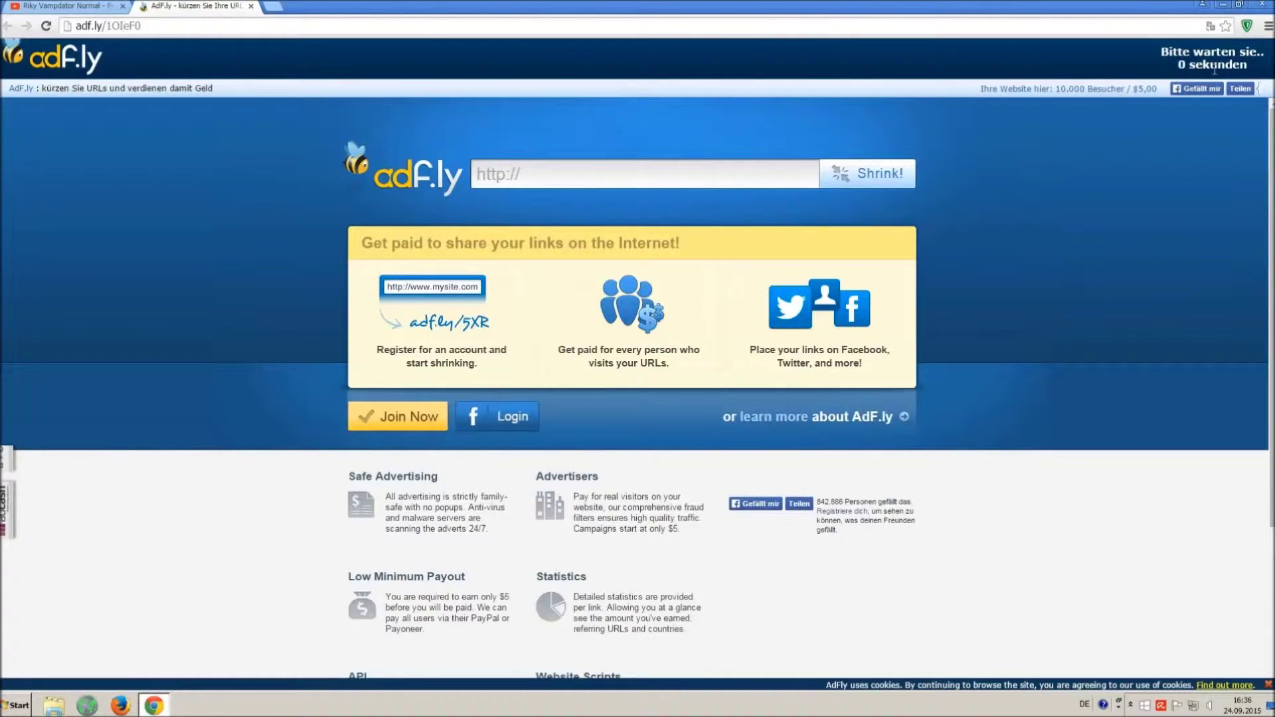
click(1197, 60)
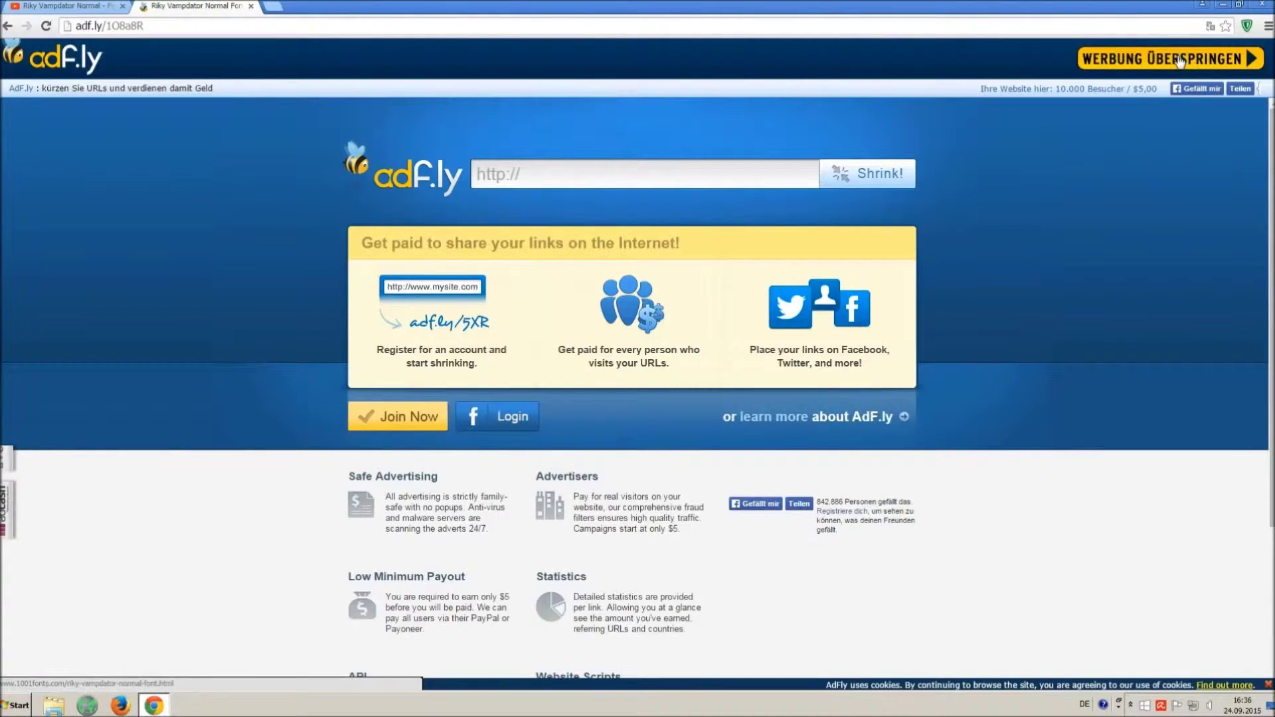
click(1179, 59)
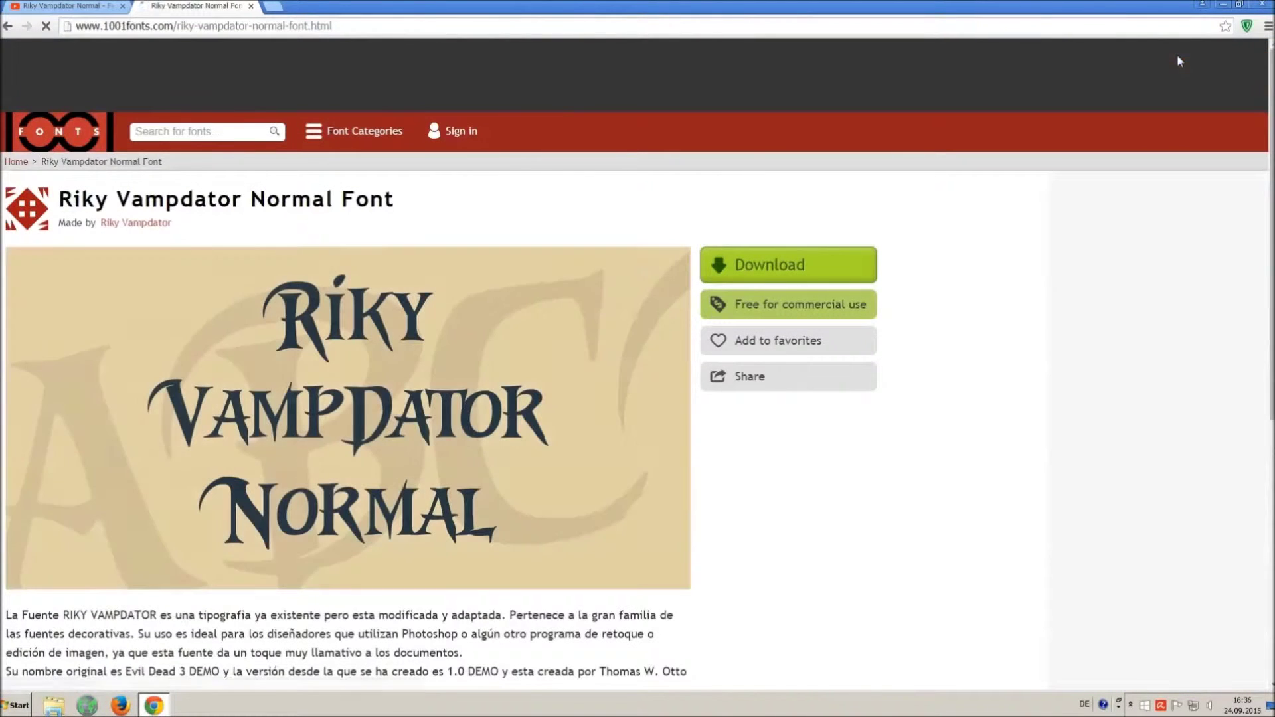
- Download riky-vampdator-normal.ttf with the TTF button below the font sample
drag(60, 199, 463, 202)
click(479, 210)
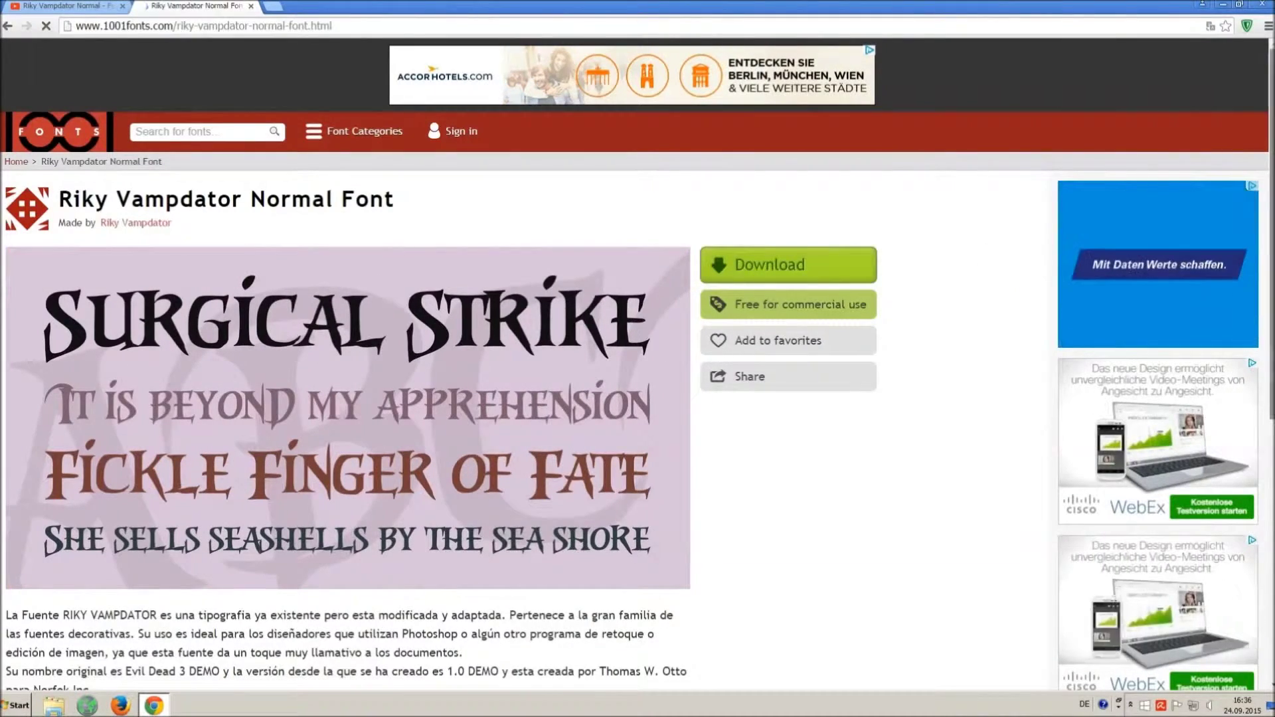
scroll(750, 278, down, 3)
scroll(638, 362, down, 5)
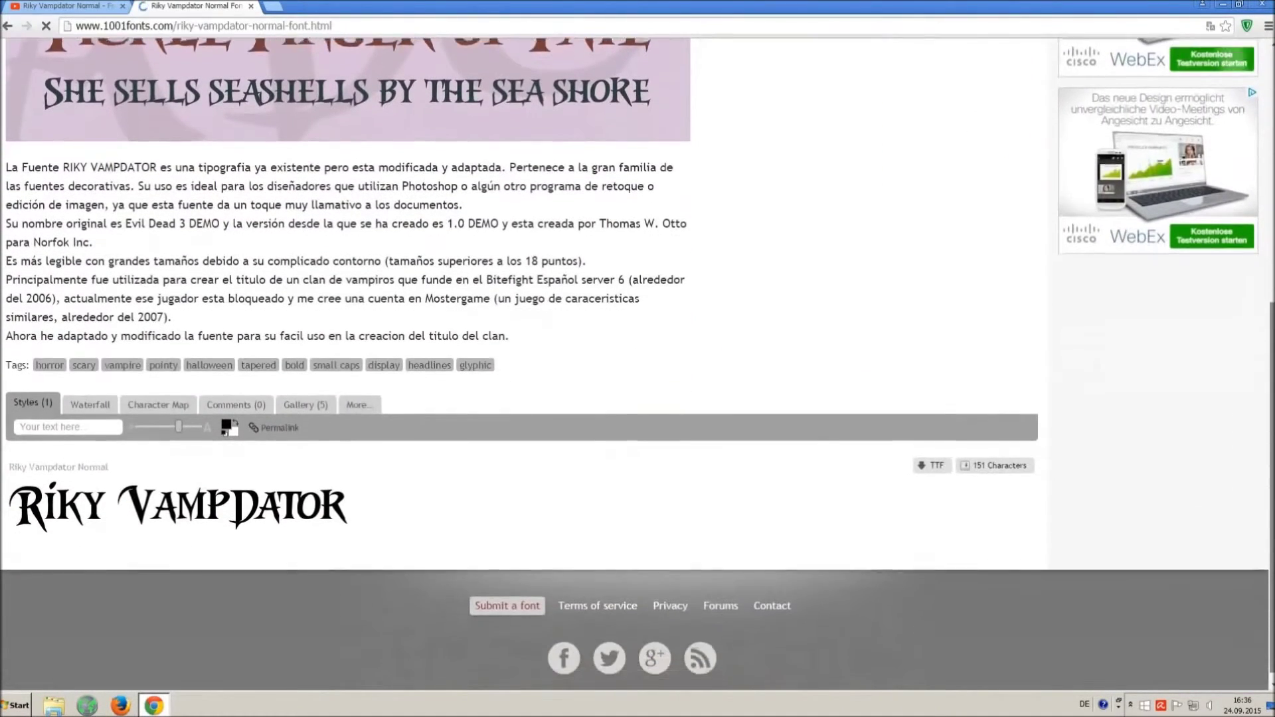
click(926, 463)
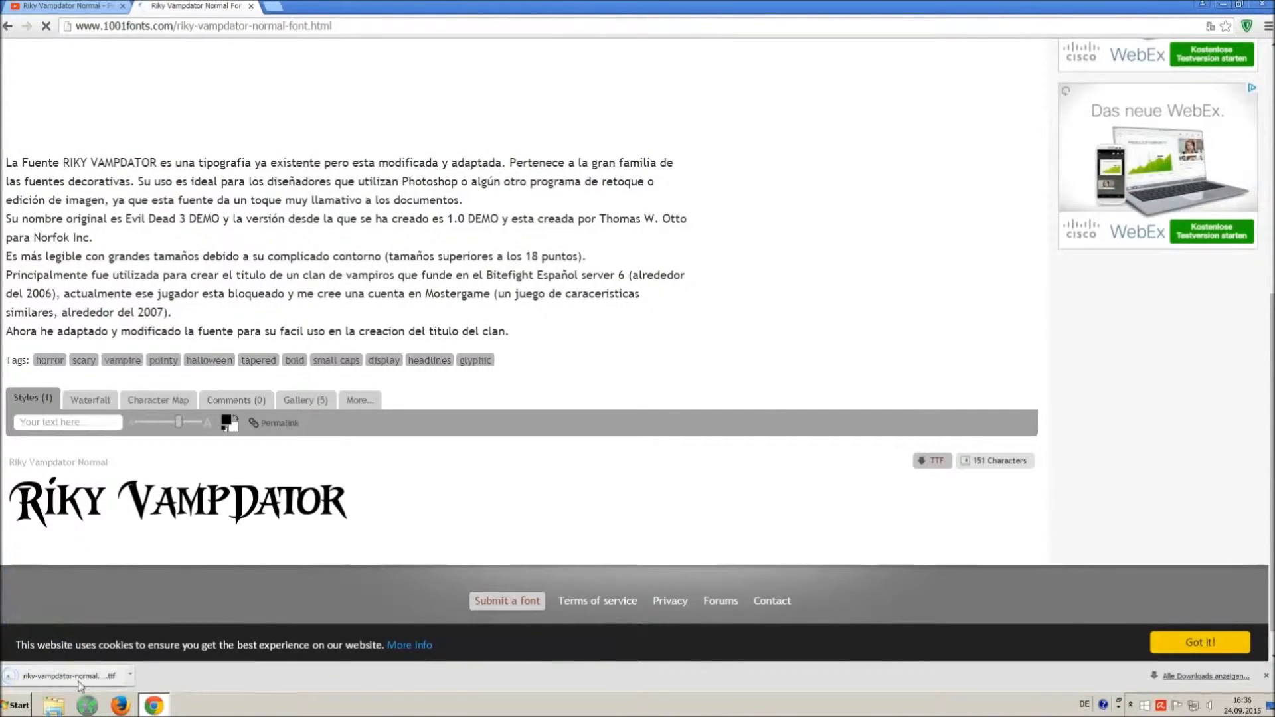
- Open the Control Panel, search 'font' and open the Schriftarten folder of installed fonts
click(9, 707)
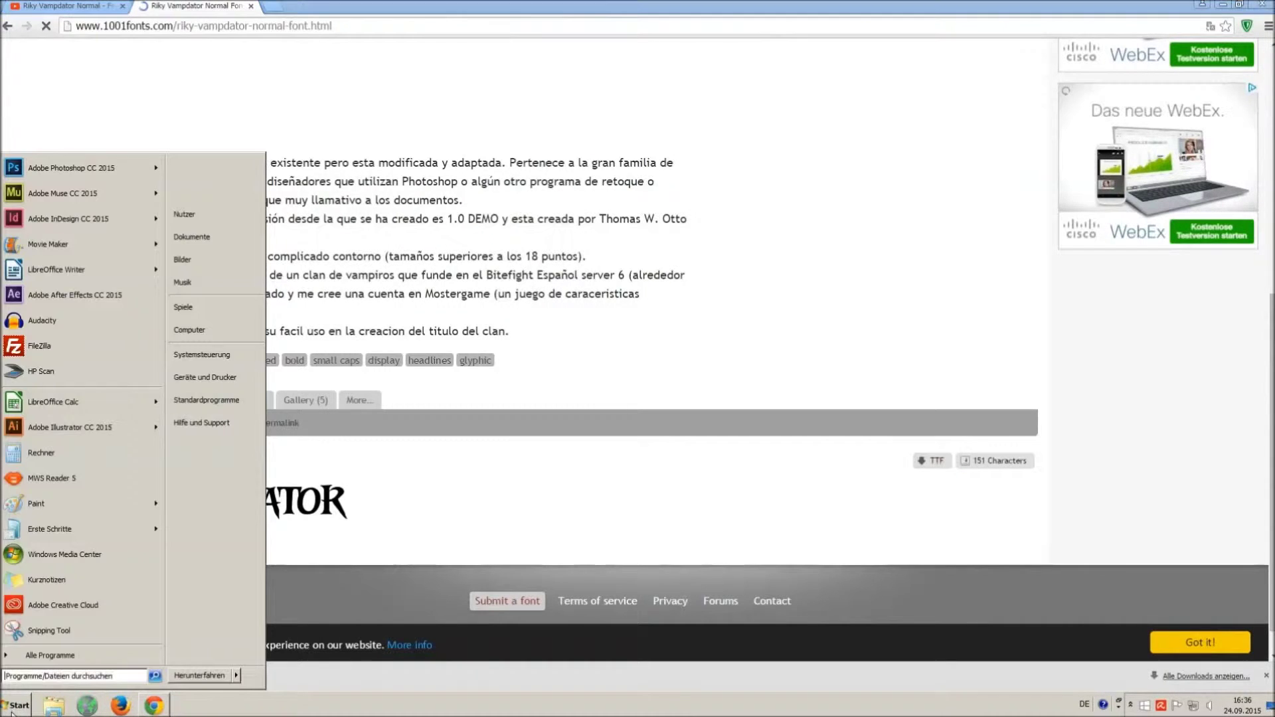
click(202, 356)
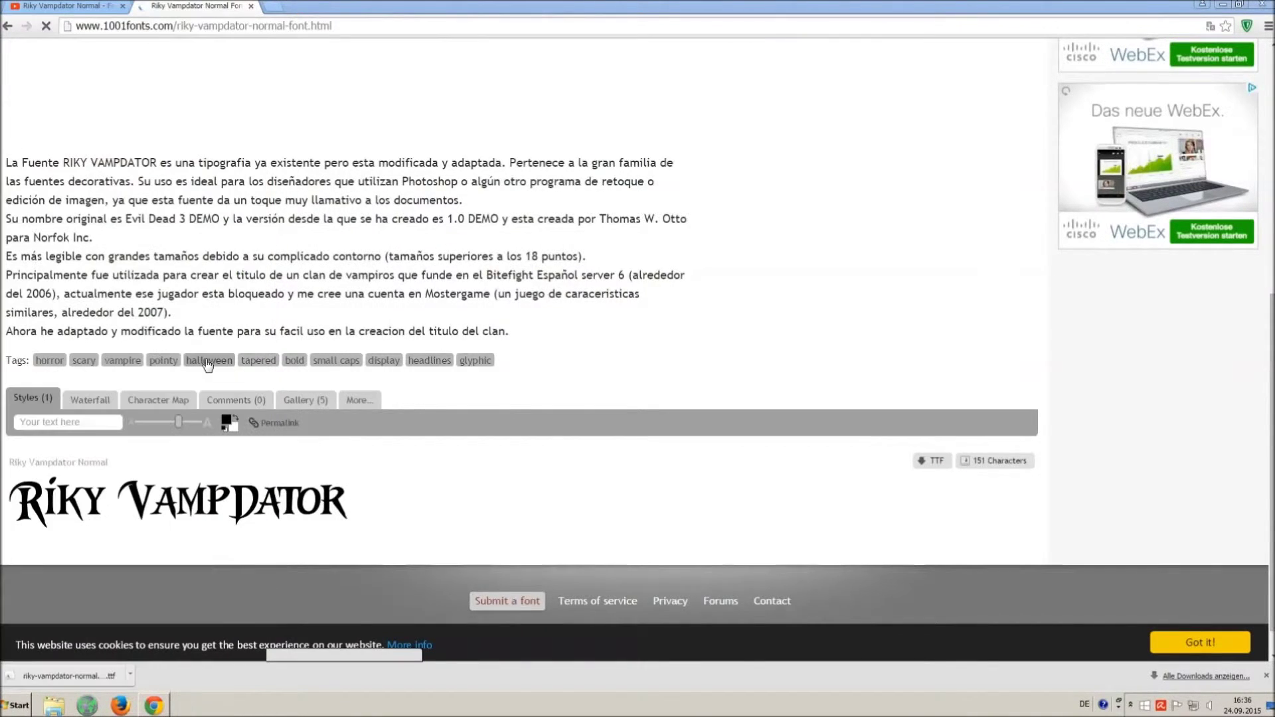
click(1030, 179)
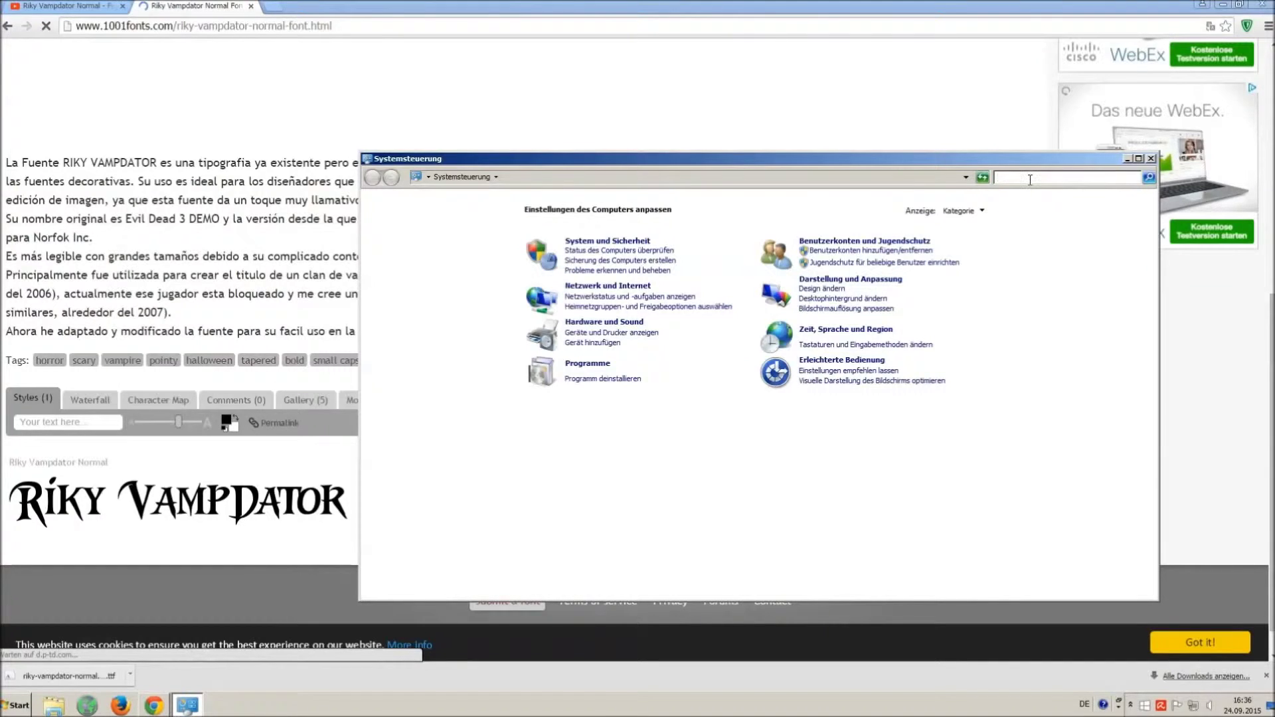
text(font)
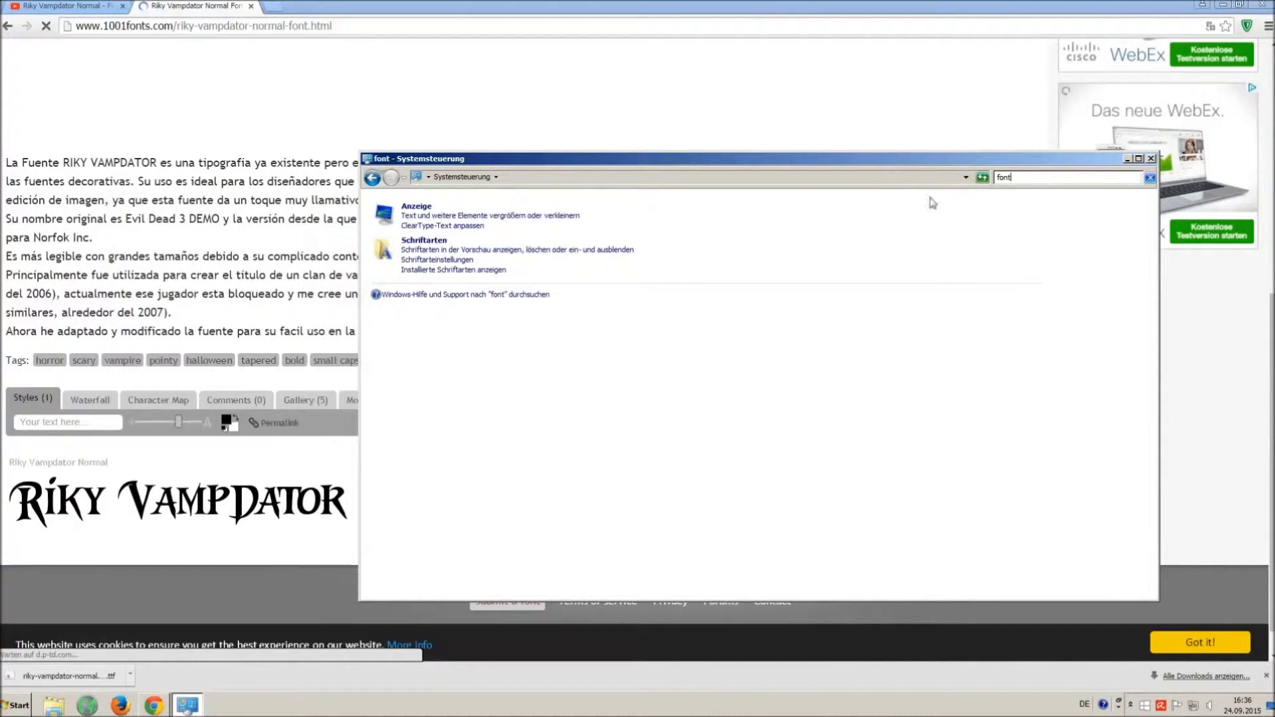
click(431, 241)
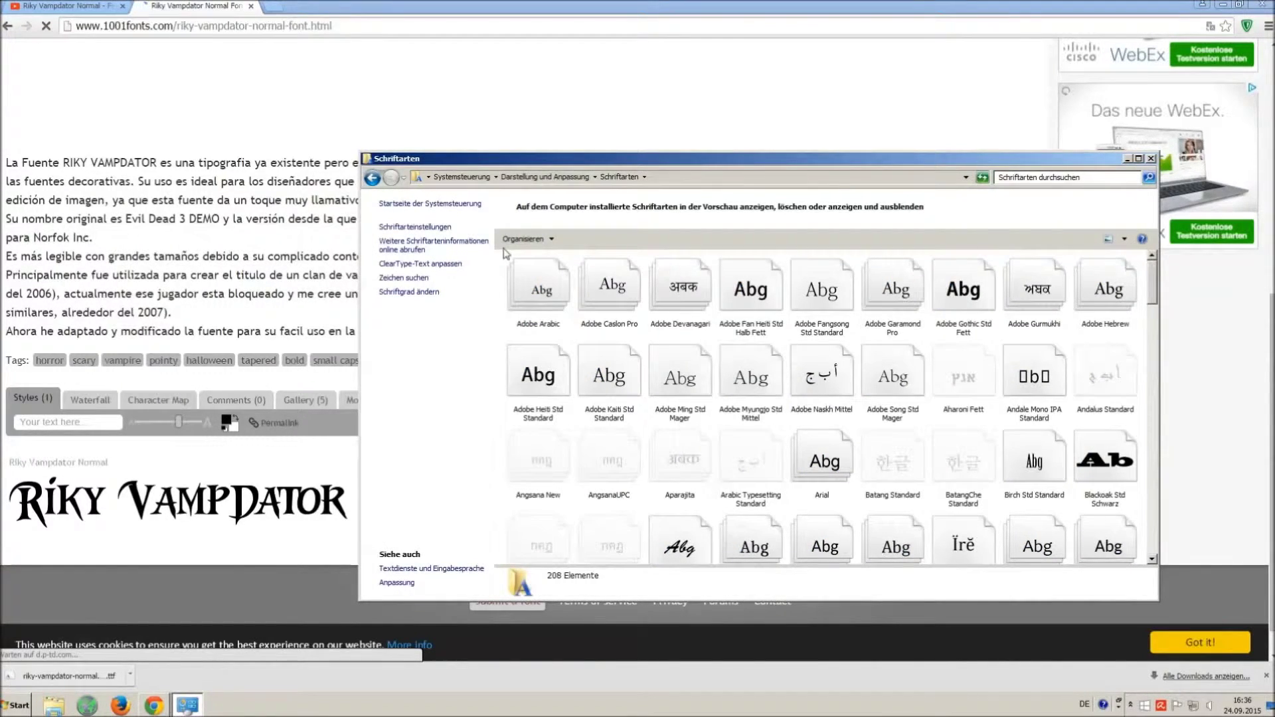
drag(511, 258, 621, 200)
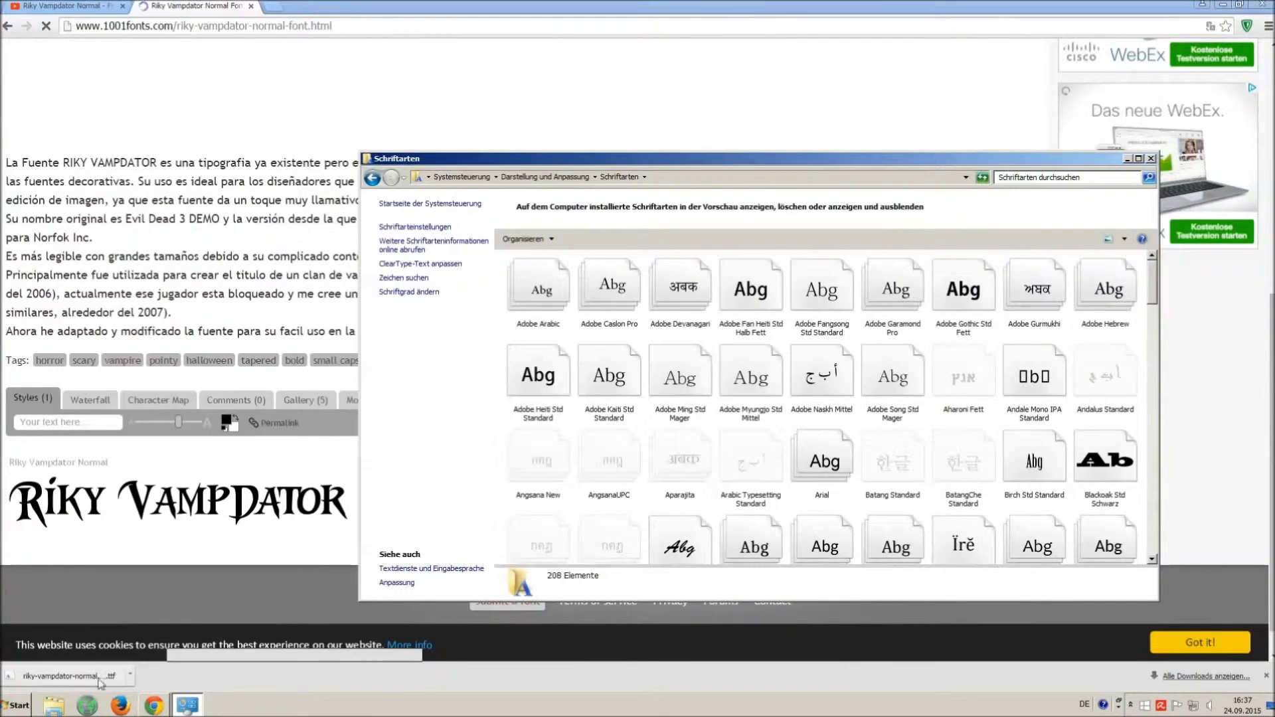
click(19, 706)
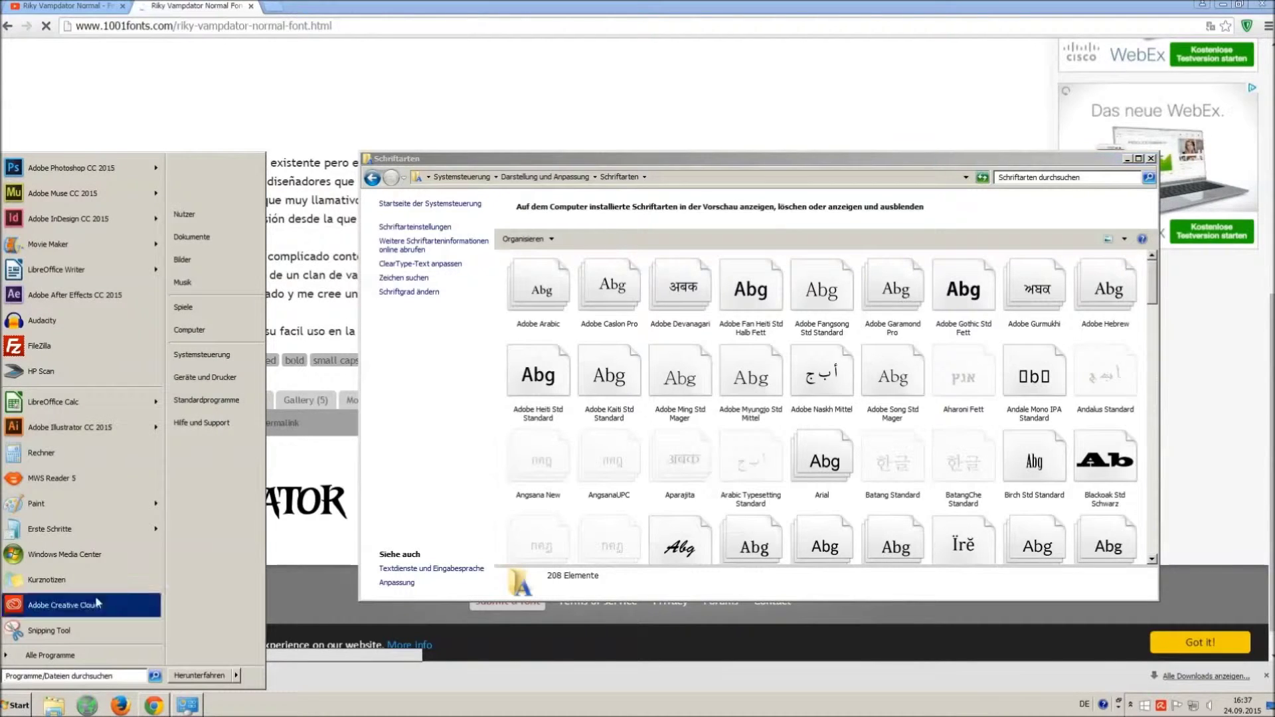
- Install riky-vampdator-normal.ttf by dragging it from Downloads into the Schriftarten folder
click(233, 329)
click(189, 353)
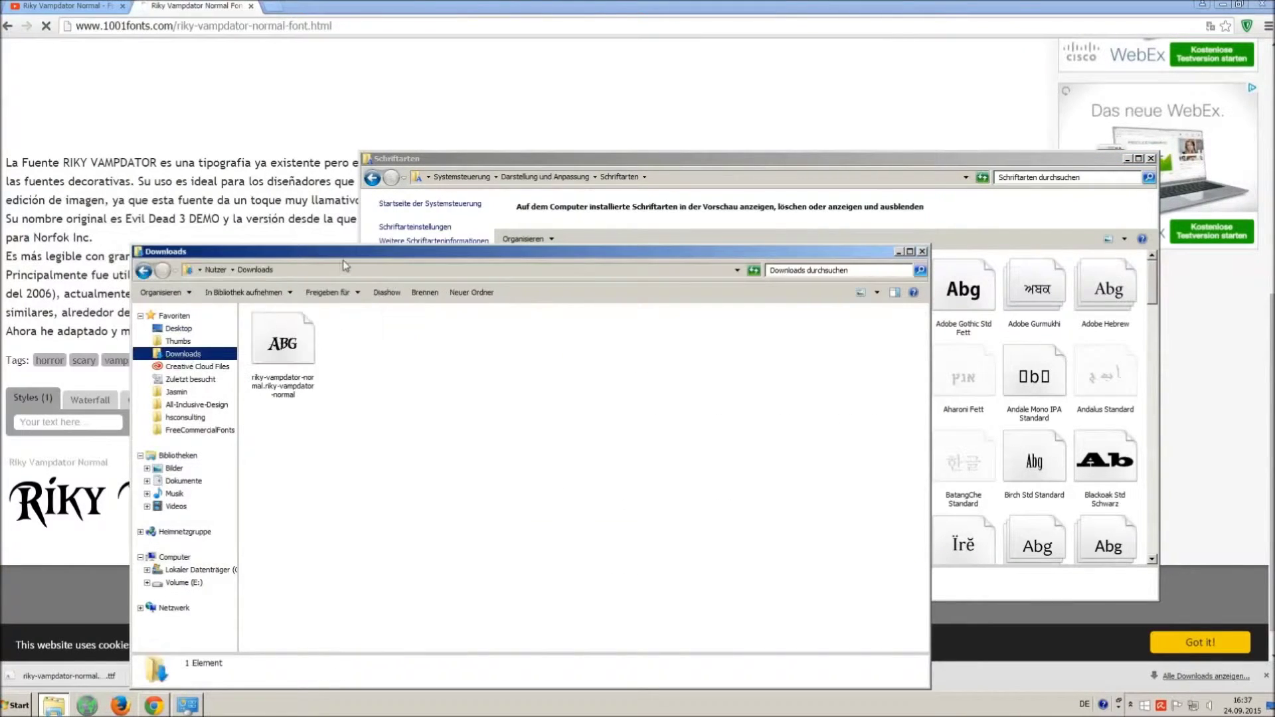
drag(346, 260, 322, 446)
drag(279, 531, 650, 347)
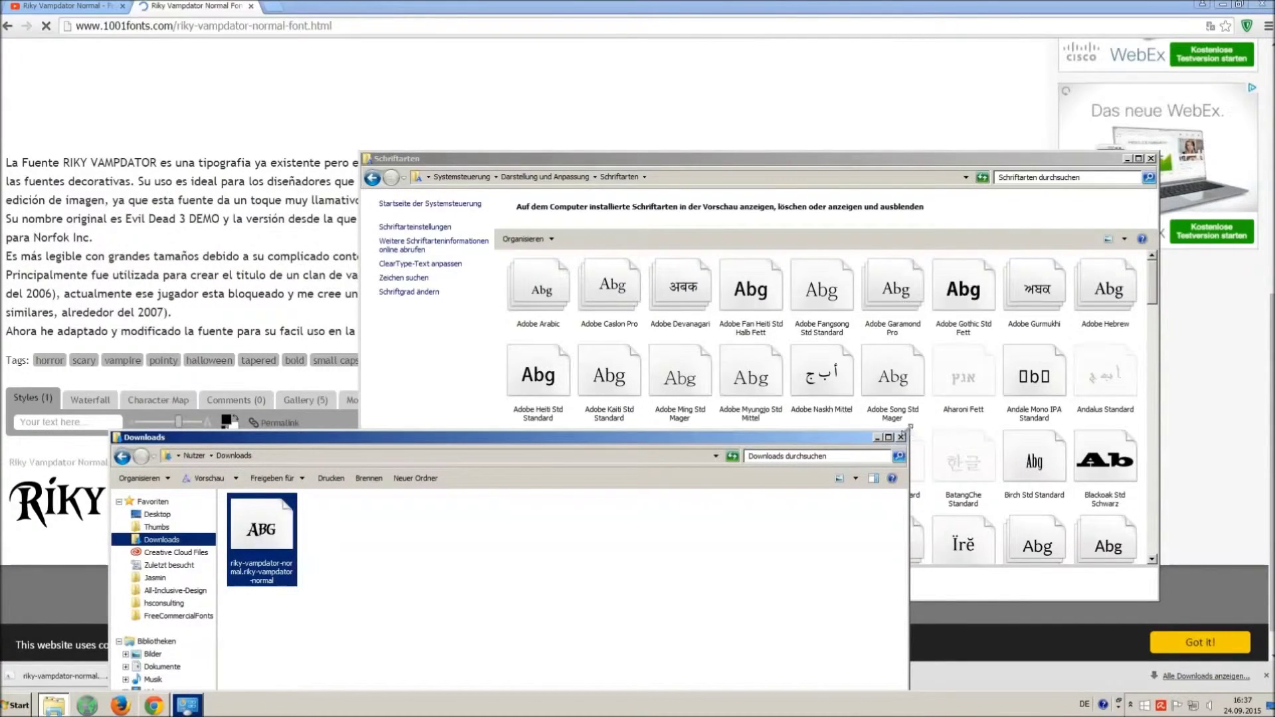
- Close the Downloads and Schriftarten windows and the 1001fonts tab, then minimize Chrome
click(902, 438)
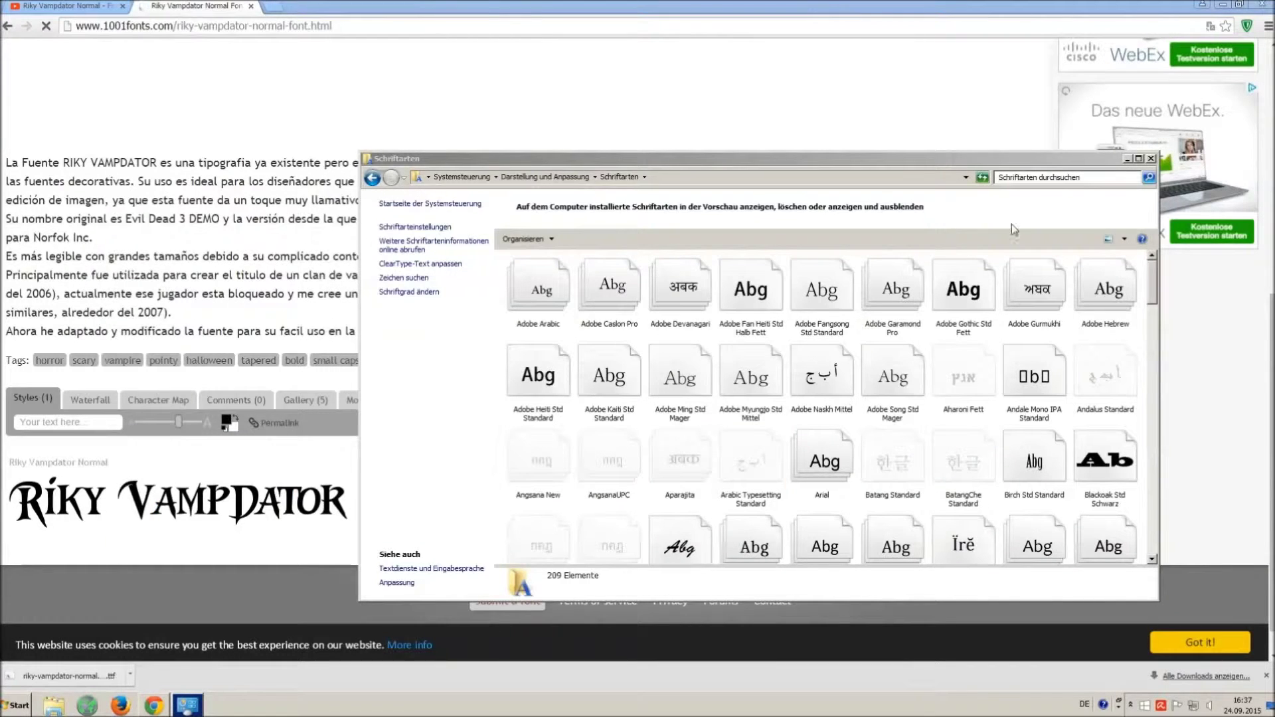
click(1152, 159)
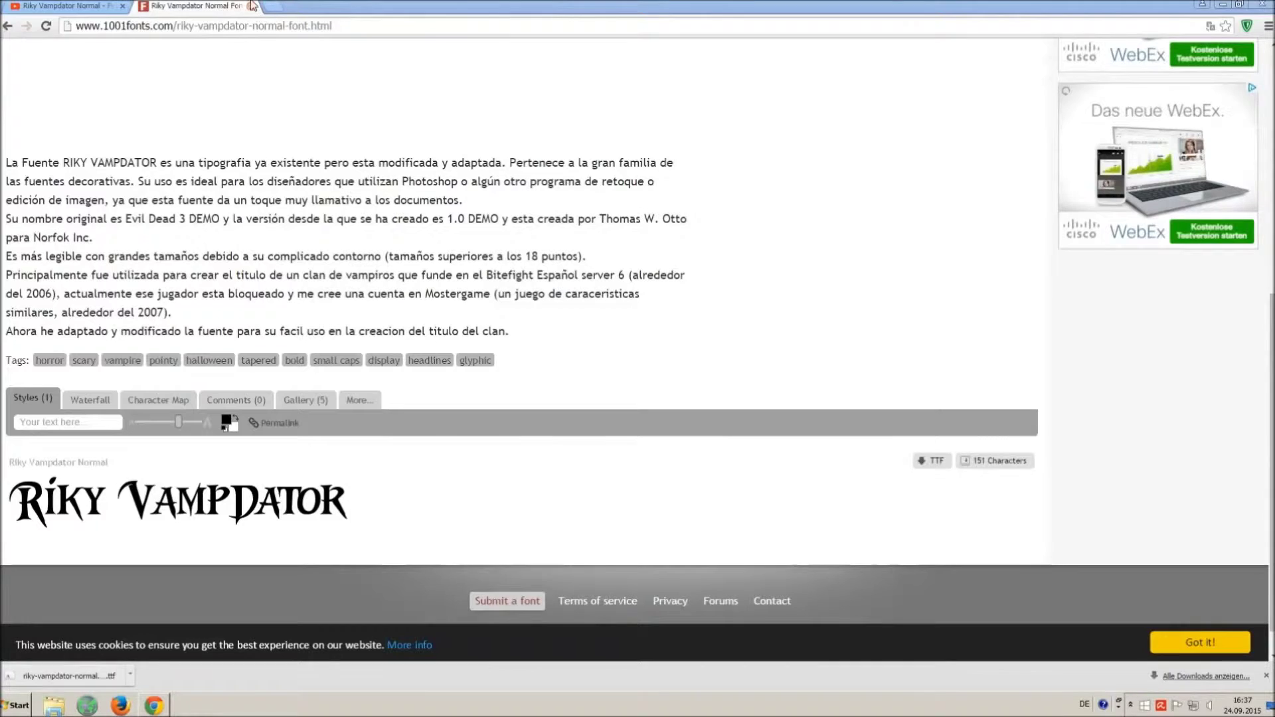
click(250, 6)
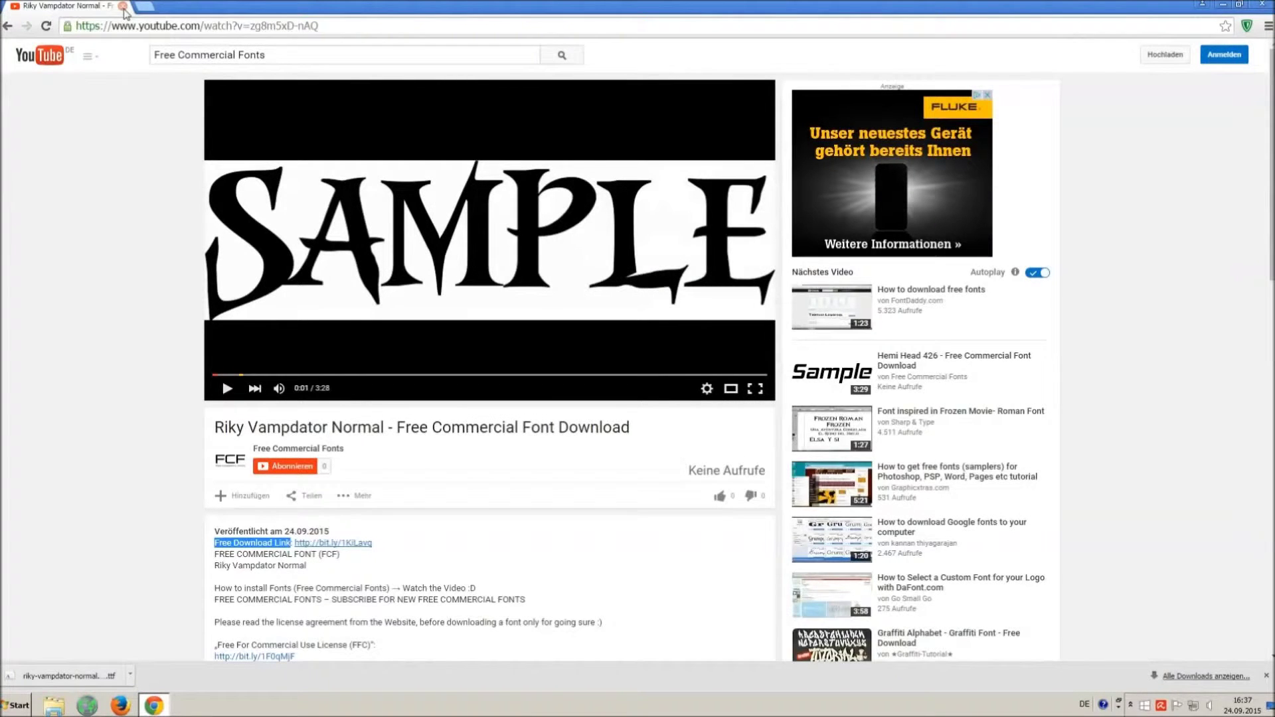
click(1224, 4)
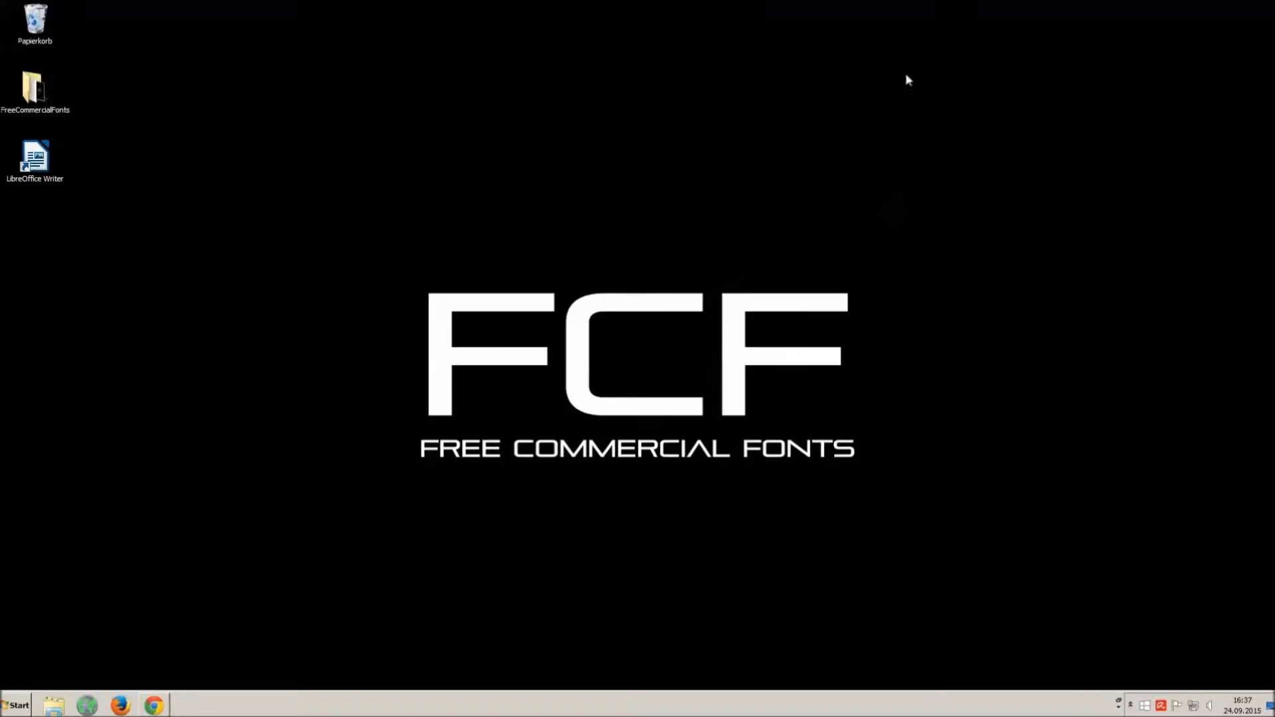
- Launch LibreOffice Writer, type 'o MG THIS VOICE IS SO ANNOYING !!! :)' and select it all
double_click(40, 155)
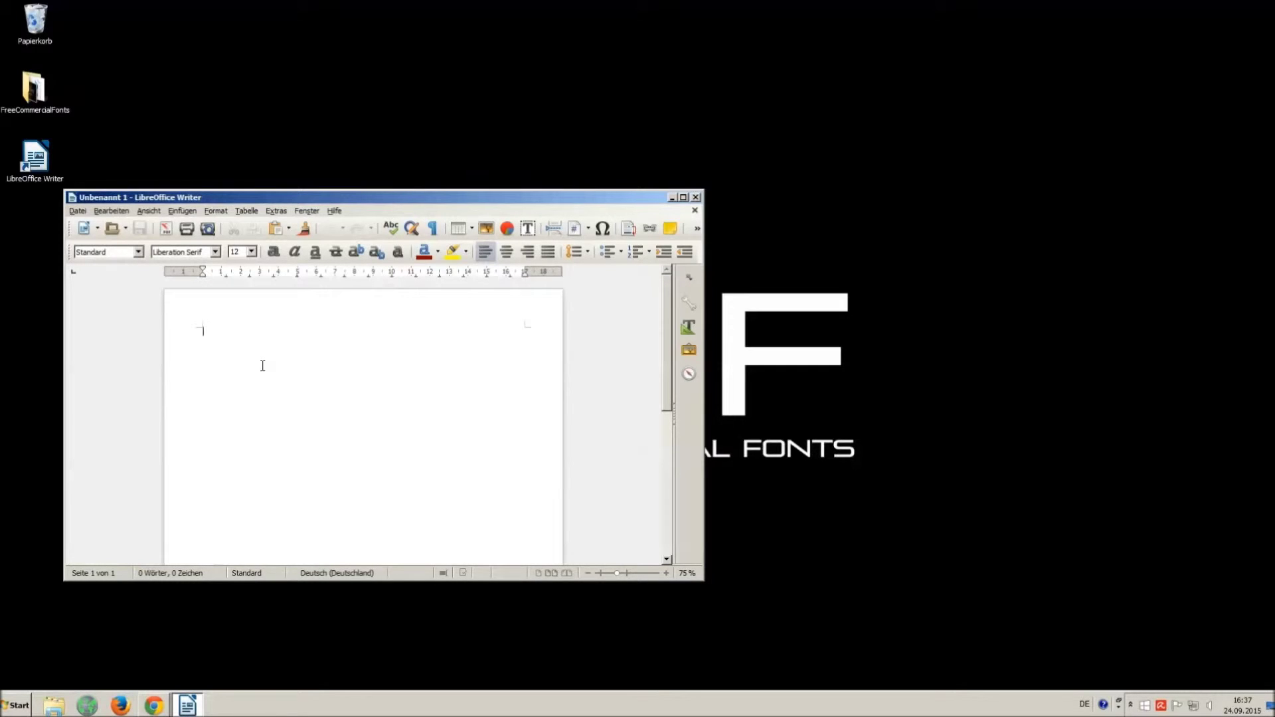
text(o MG THIS VOICE IS SO ANNOYING)
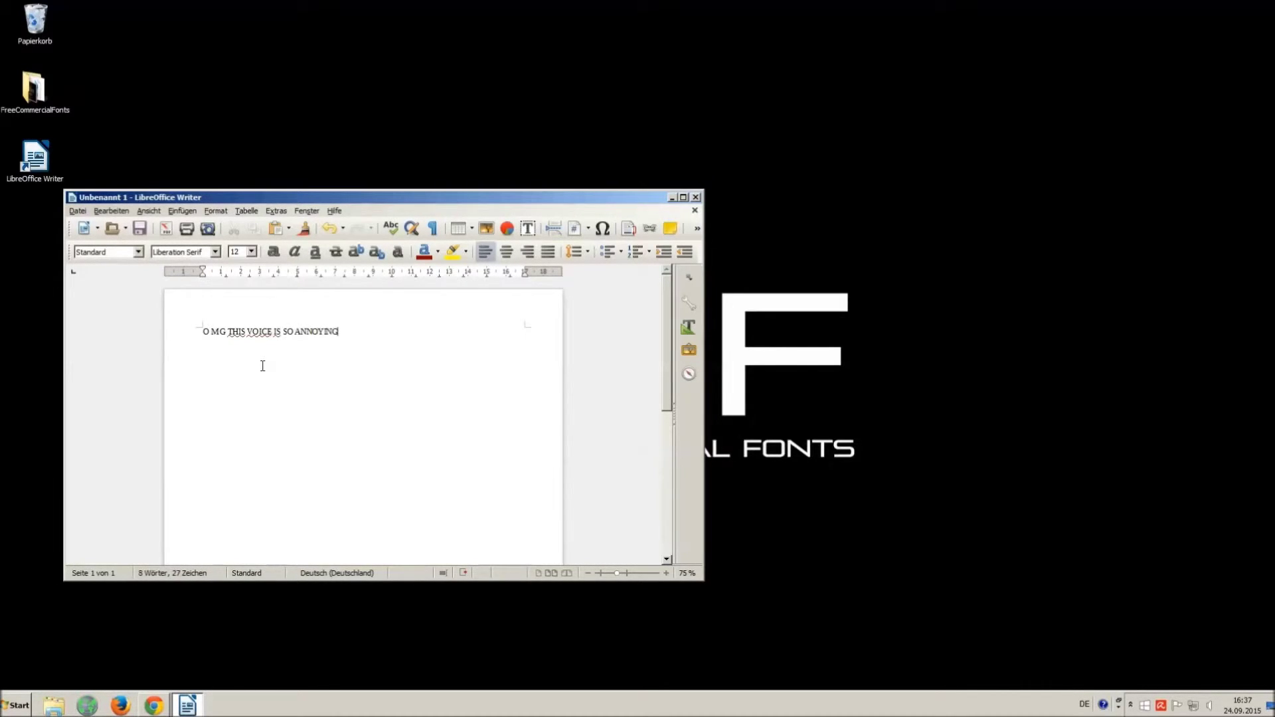
text( !!! :)
key(ctrl+a)
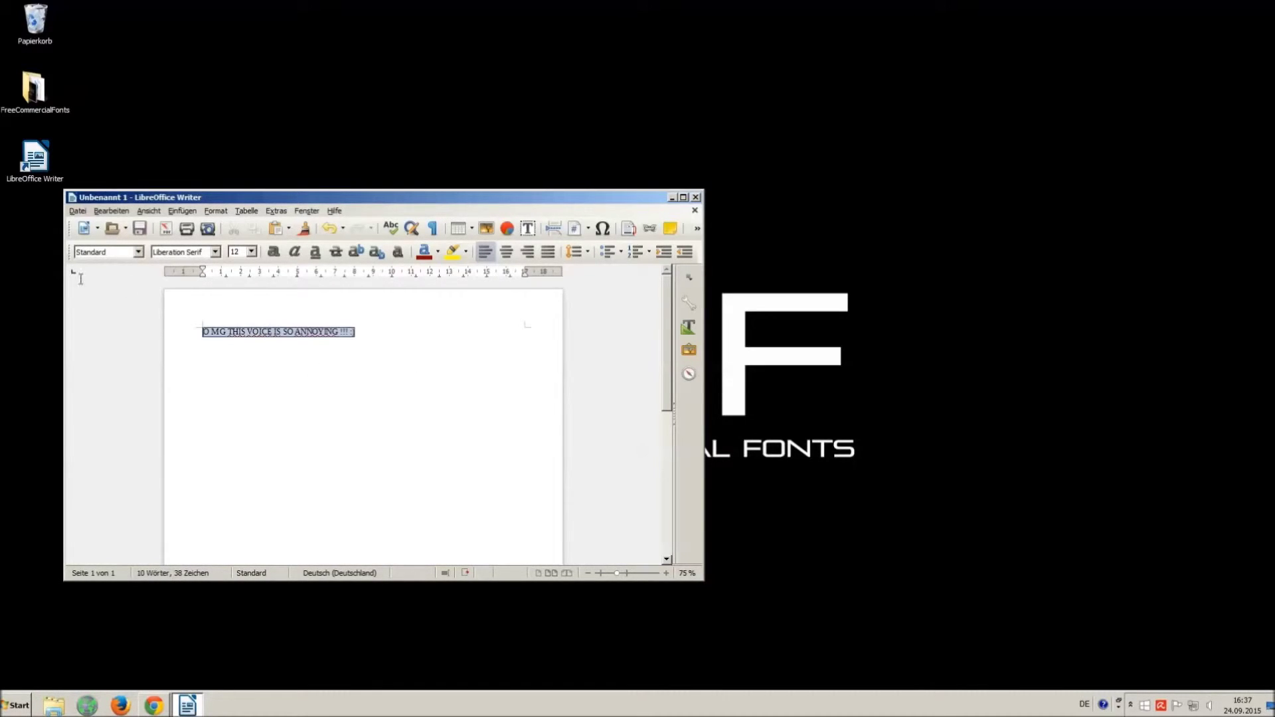
- Set the selected line to Riky Vampdator Normal at size 16
double_click(178, 252)
text(Va)
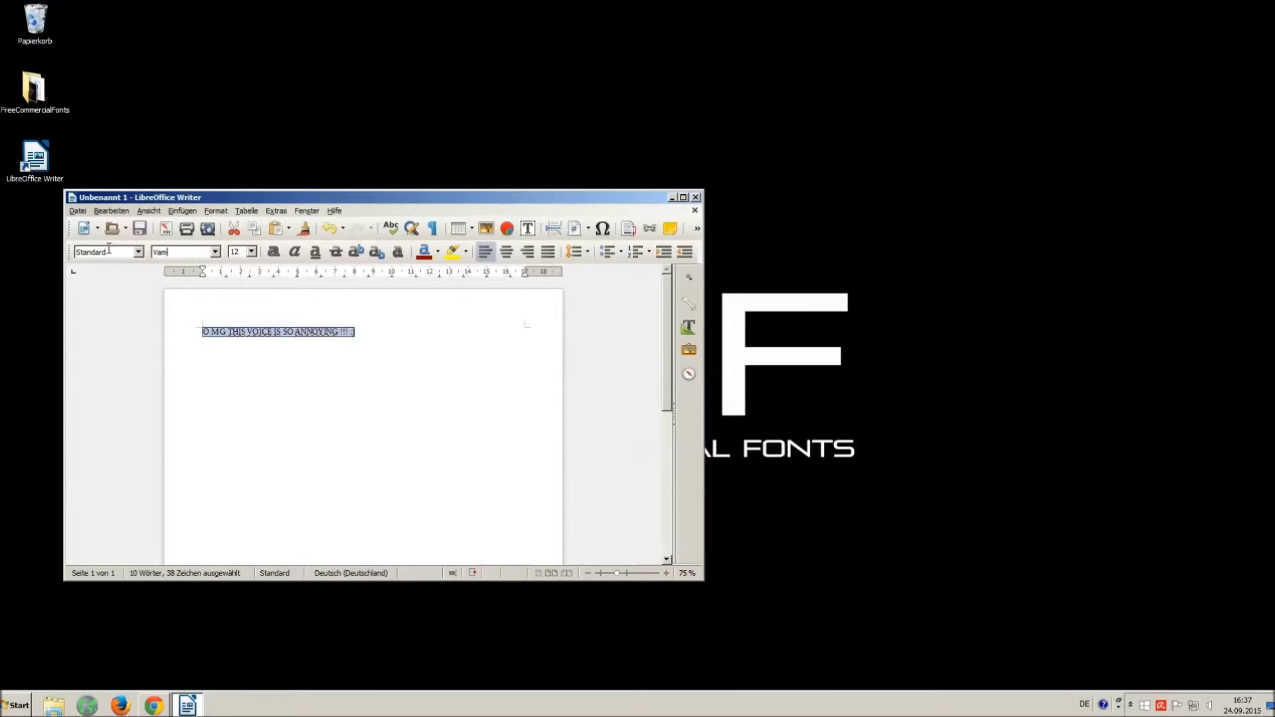
text(m)
click(215, 253)
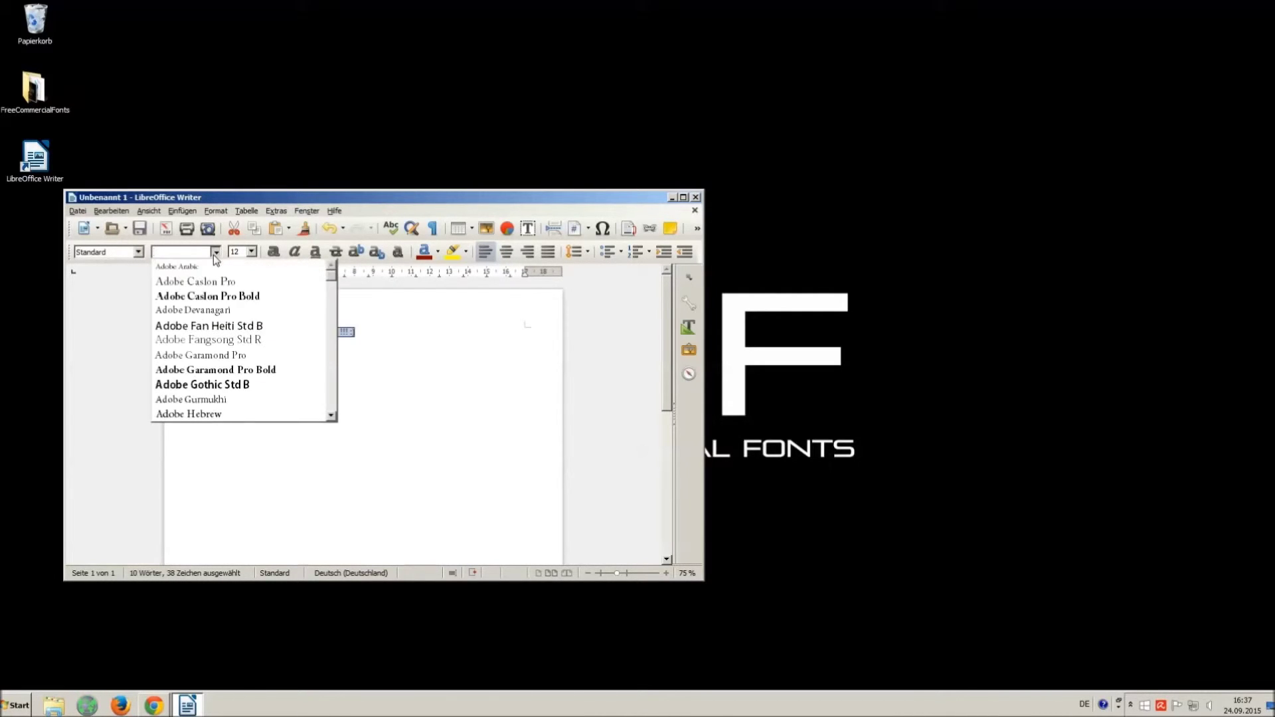
drag(330, 279, 343, 389)
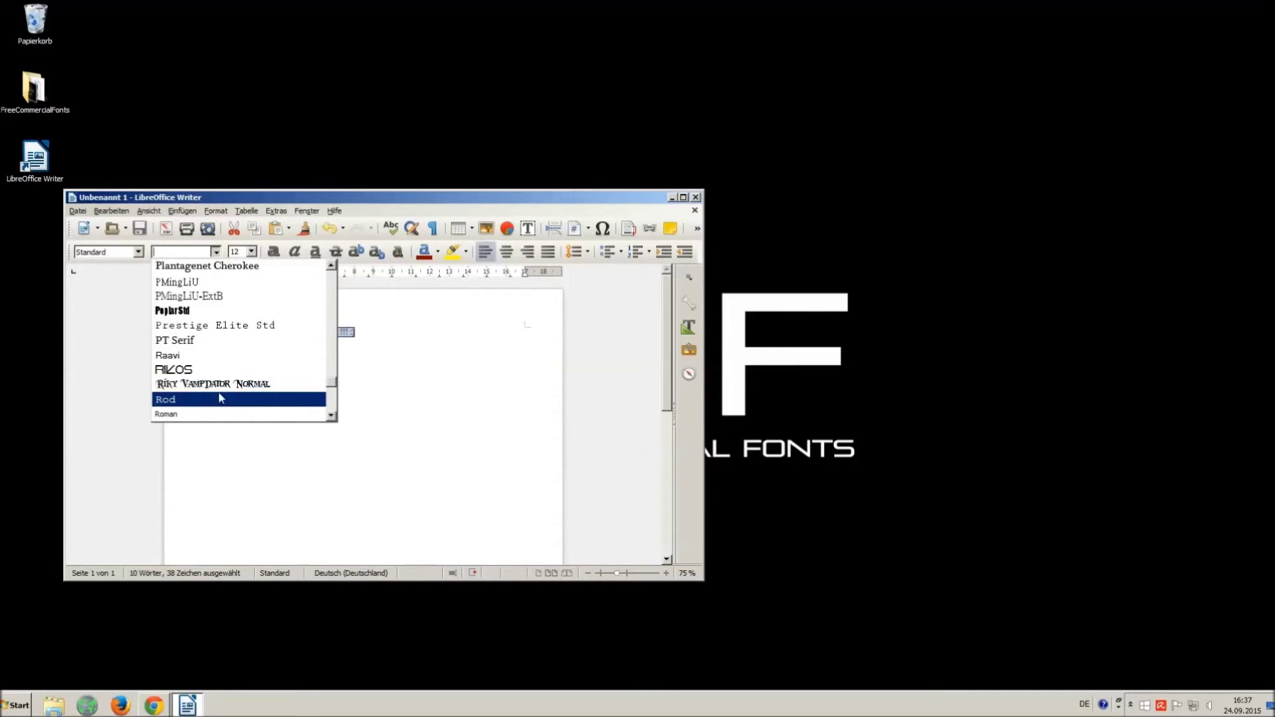
click(192, 386)
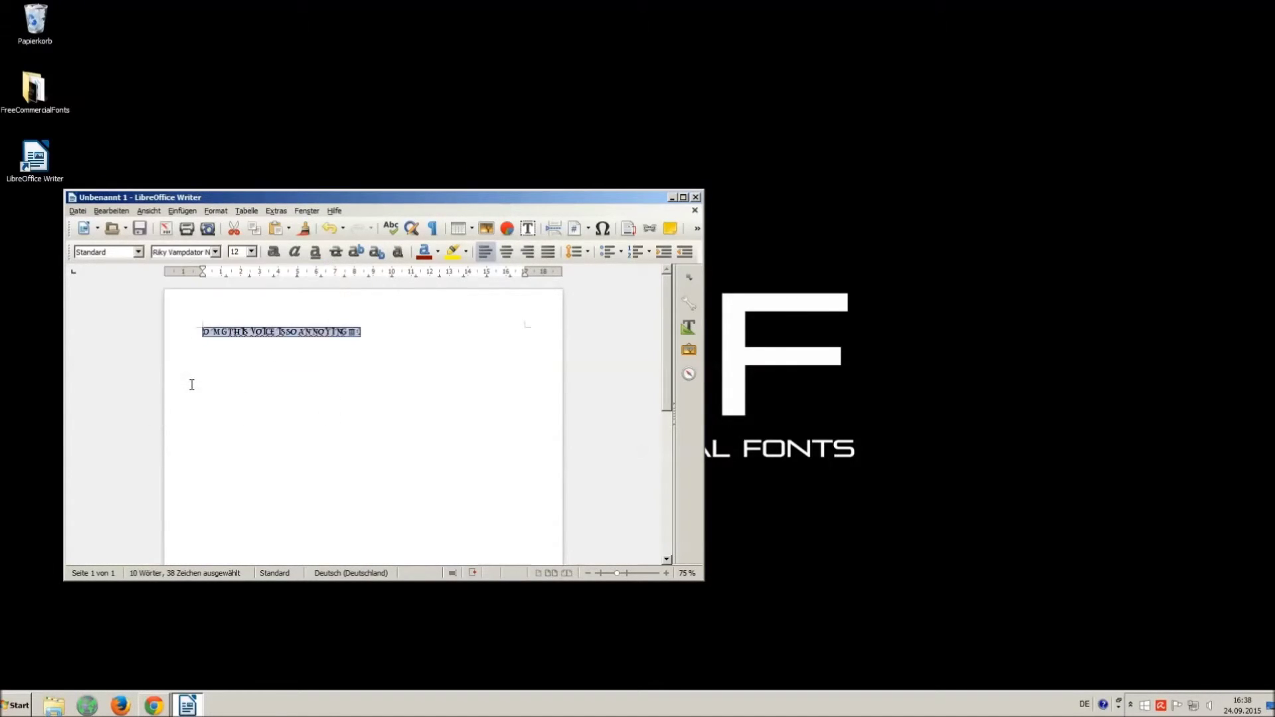
click(251, 251)
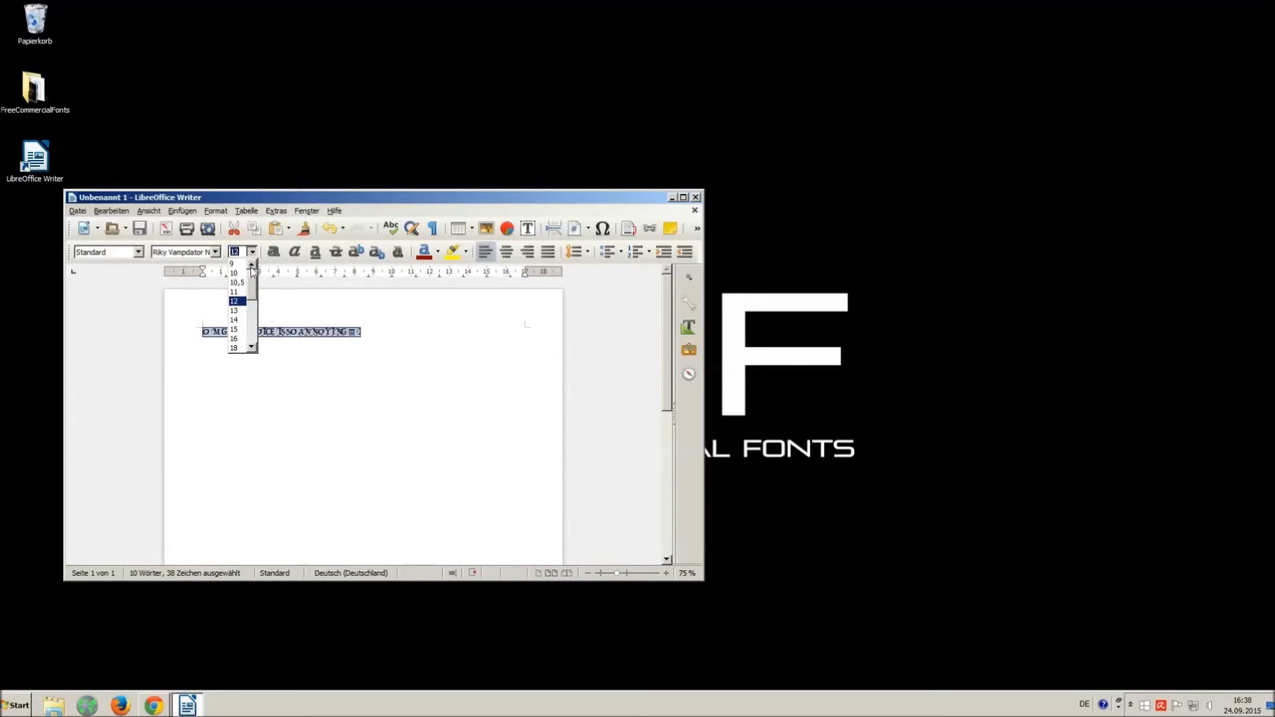
click(242, 345)
- Add extra spaces between the words O MG, THIS, VOICE, IS, SO and ANNOYING
click(455, 368)
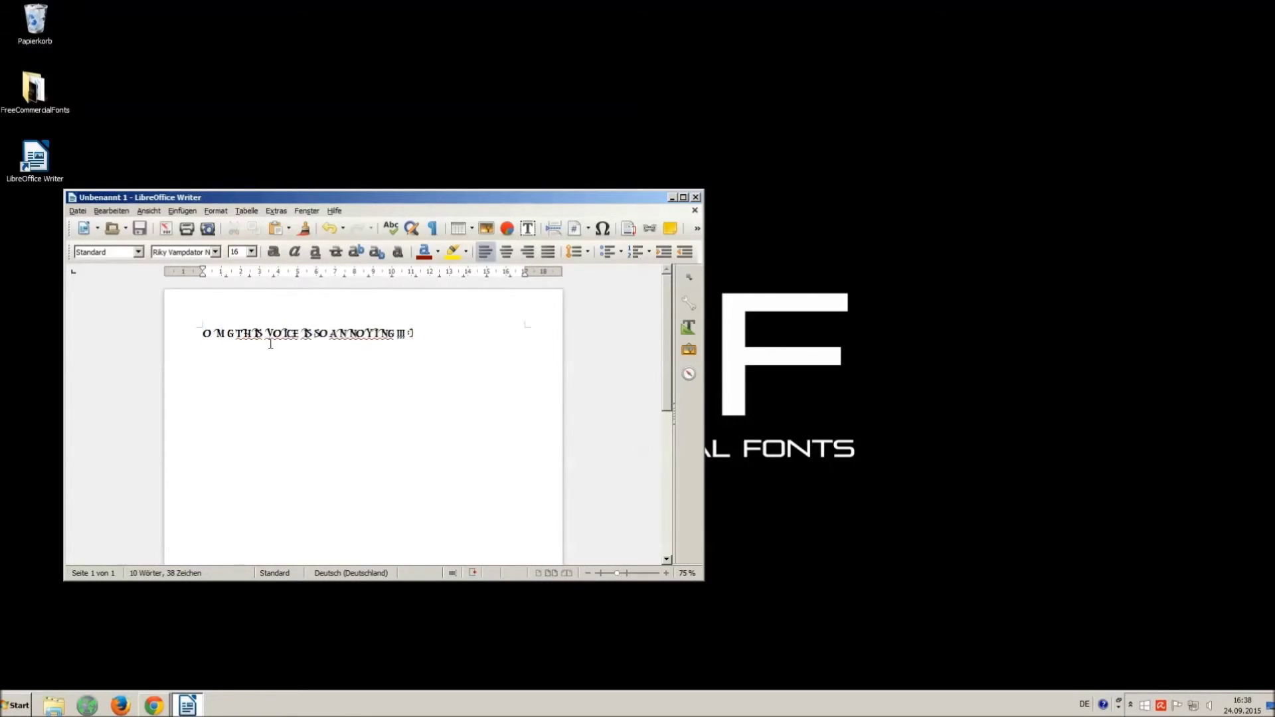
click(237, 333)
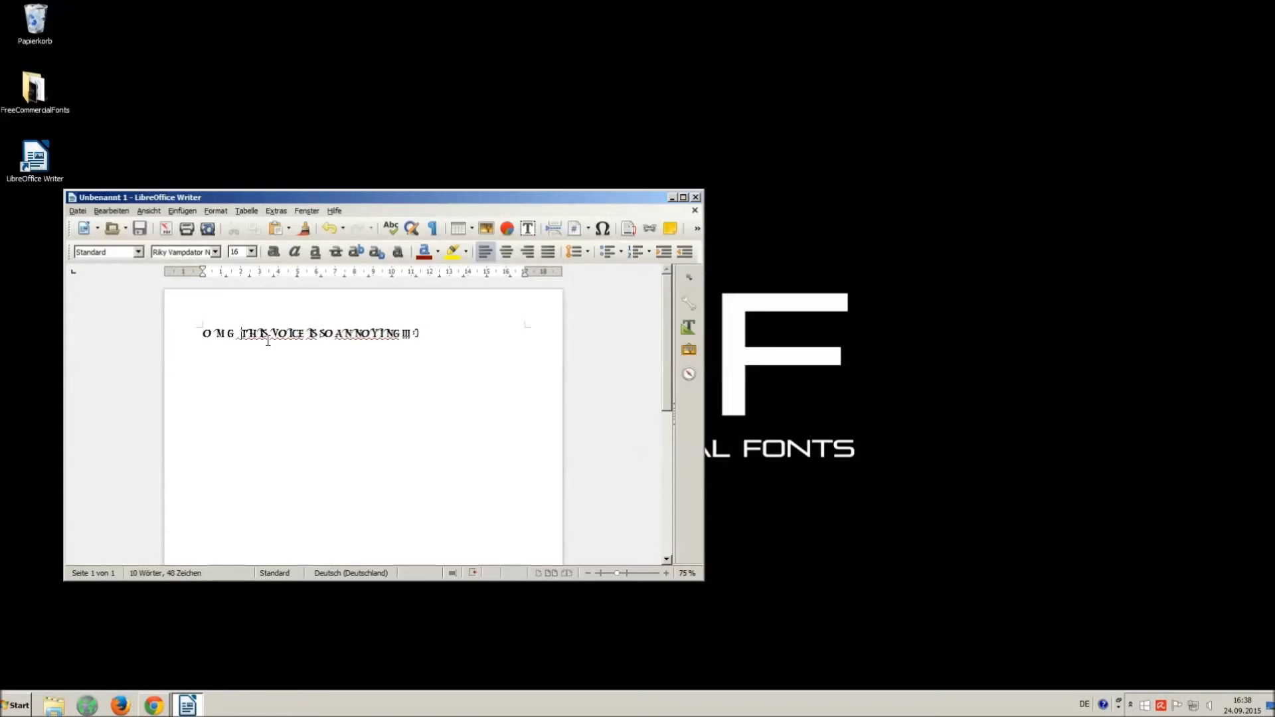
click(318, 334)
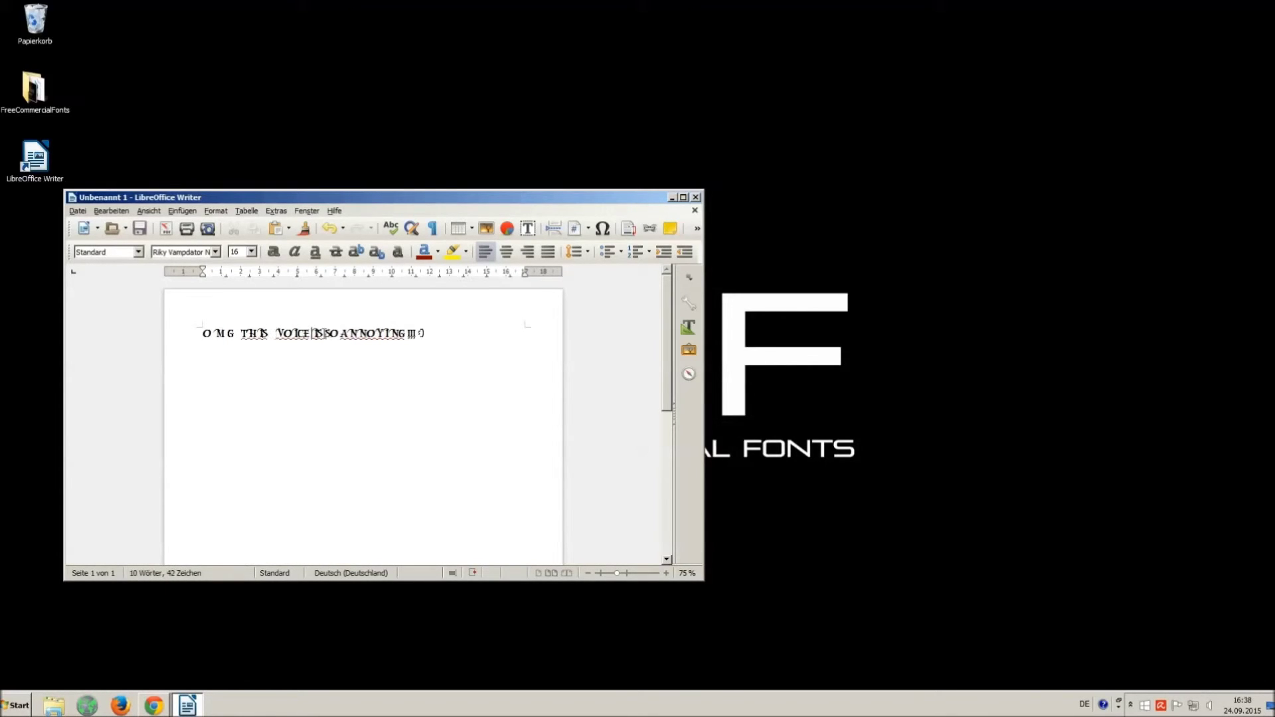
click(330, 334)
click(349, 332)
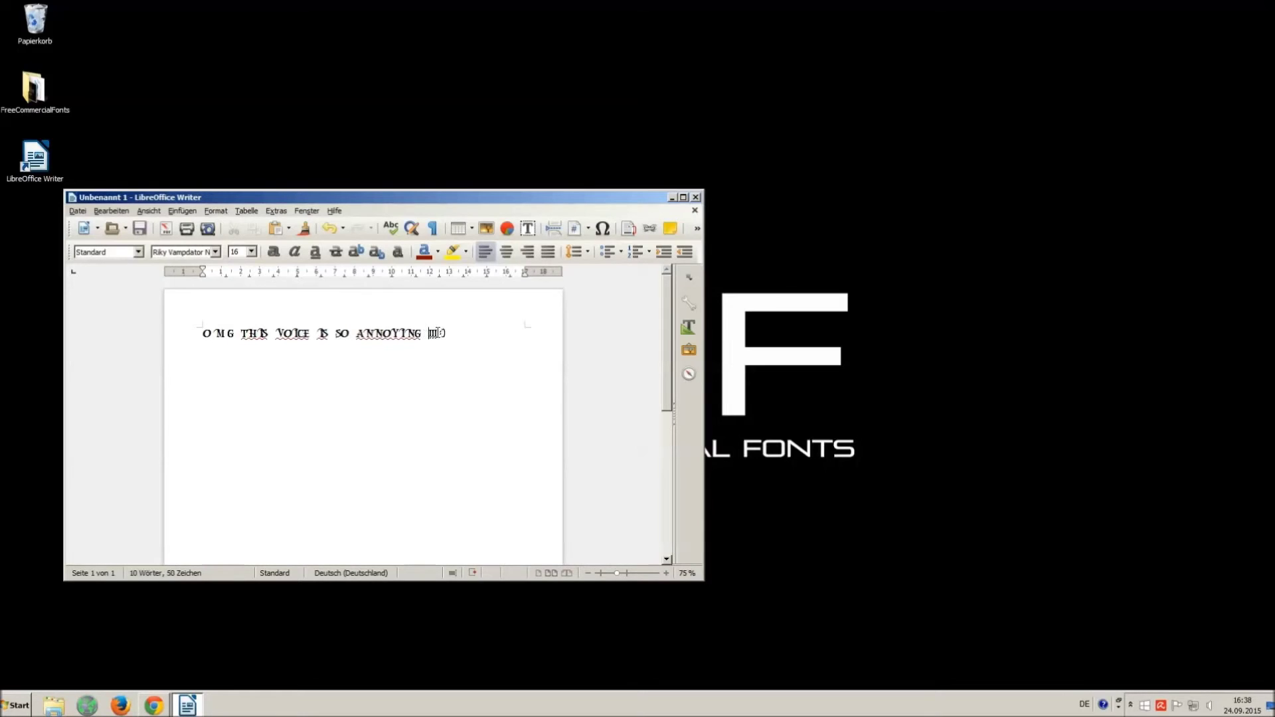
- Close Writer choosing Nicht speichern and return to the YouTube video page
key(ctrl+a)
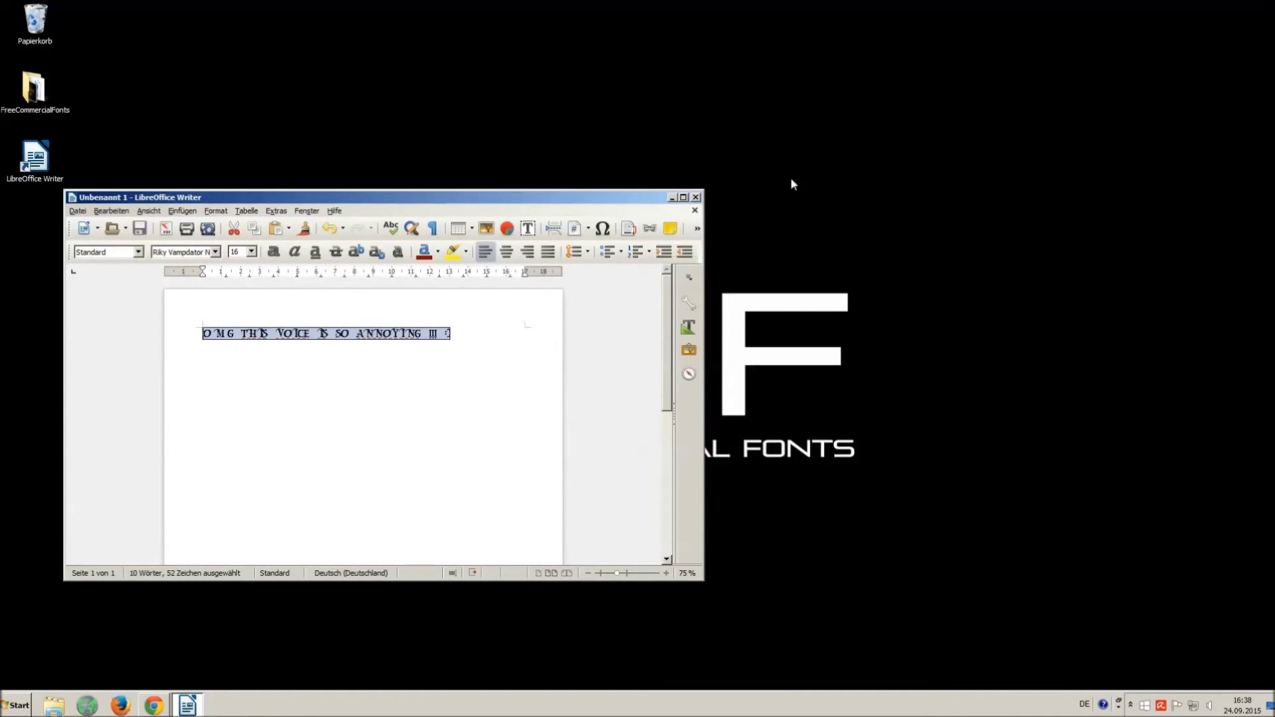
click(695, 198)
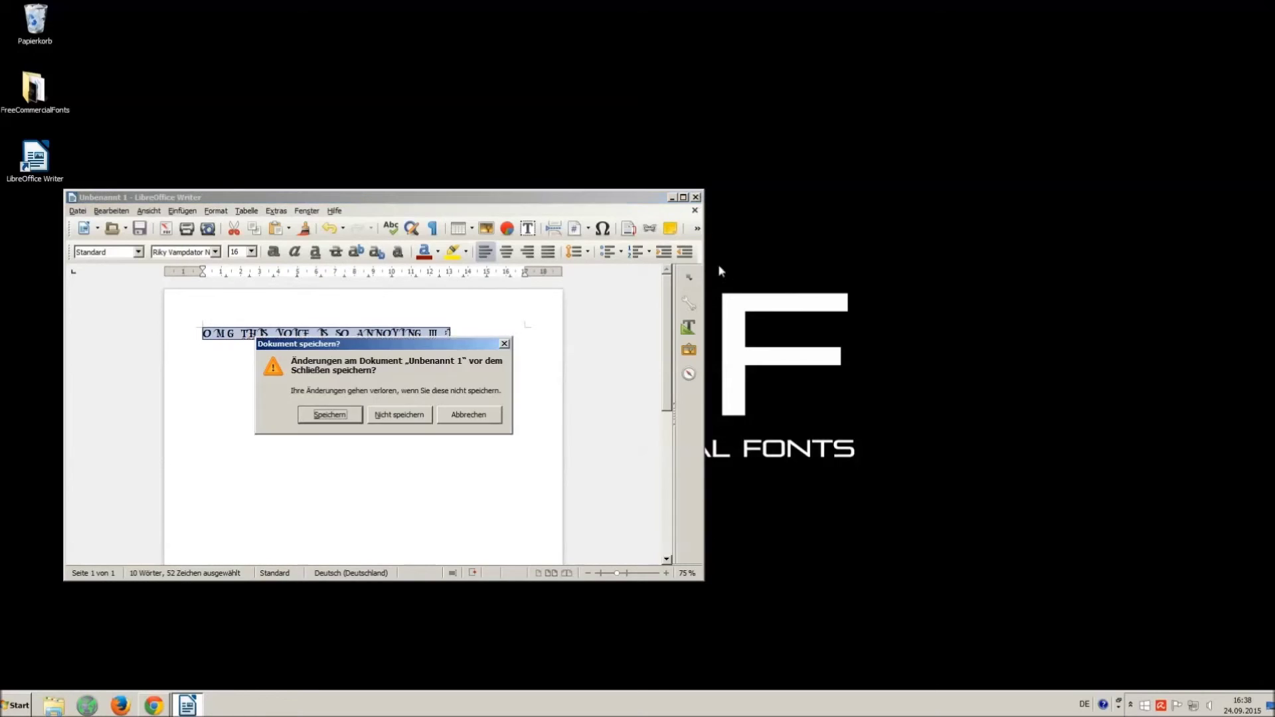
click(382, 417)
click(158, 709)
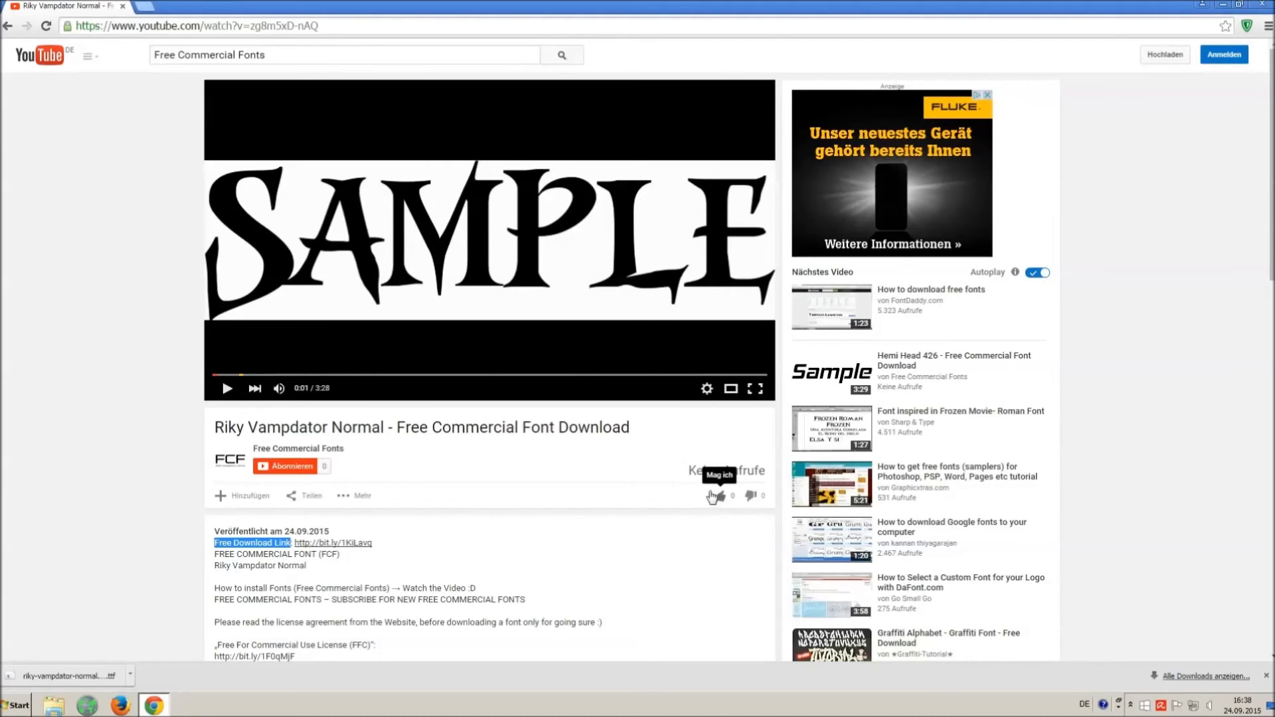
- Clear the selection, close the downloads bar and highlight the Music credits in the description
click(724, 501)
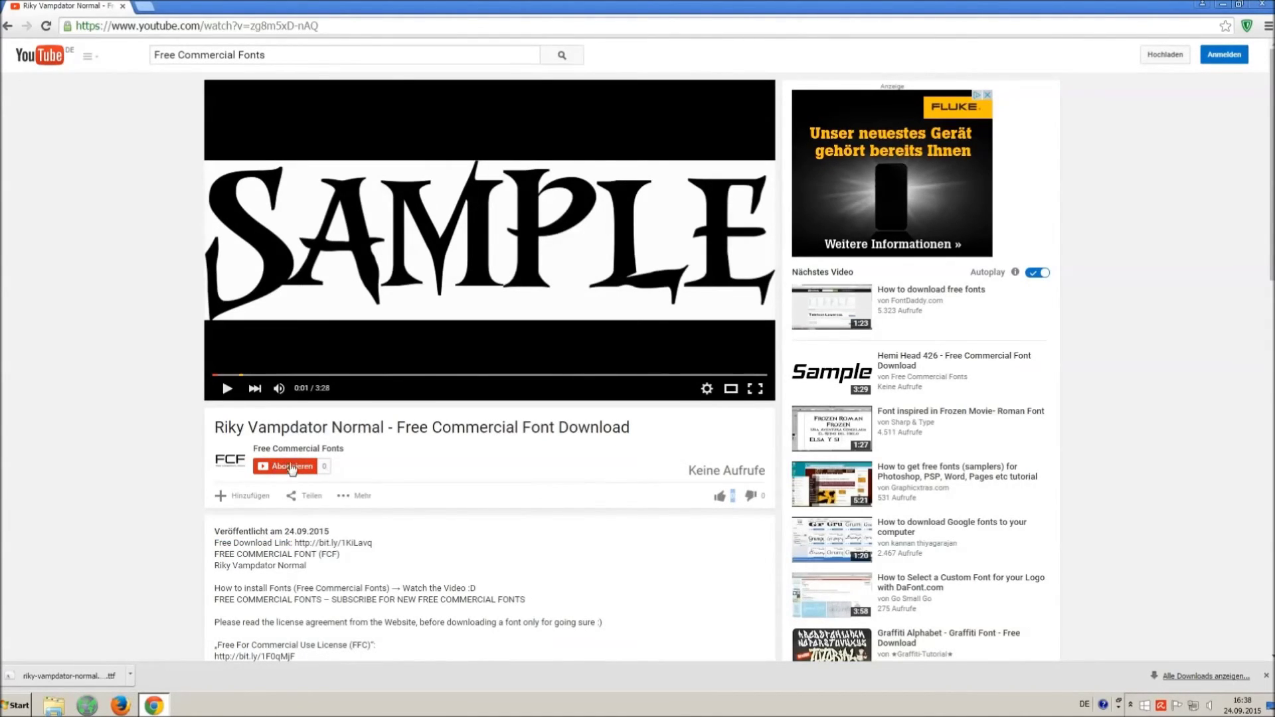
click(1267, 676)
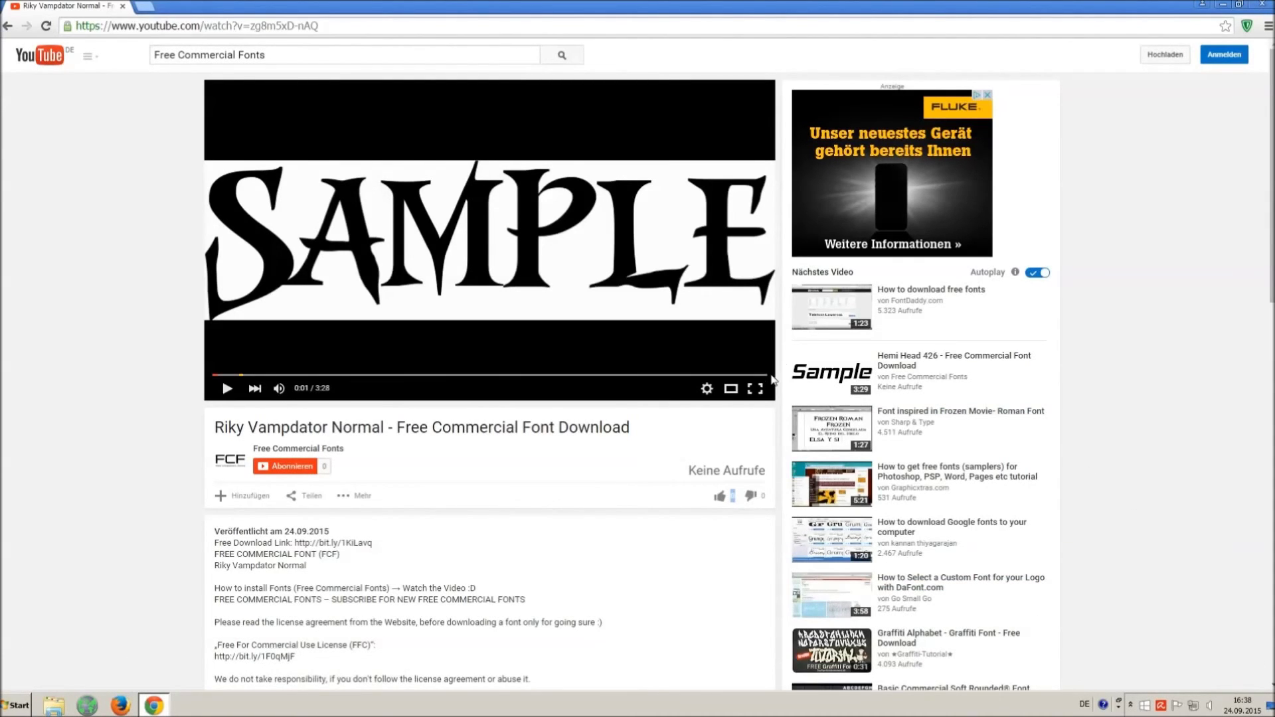
scroll(394, 443, down, 3)
scroll(393, 443, down, 1)
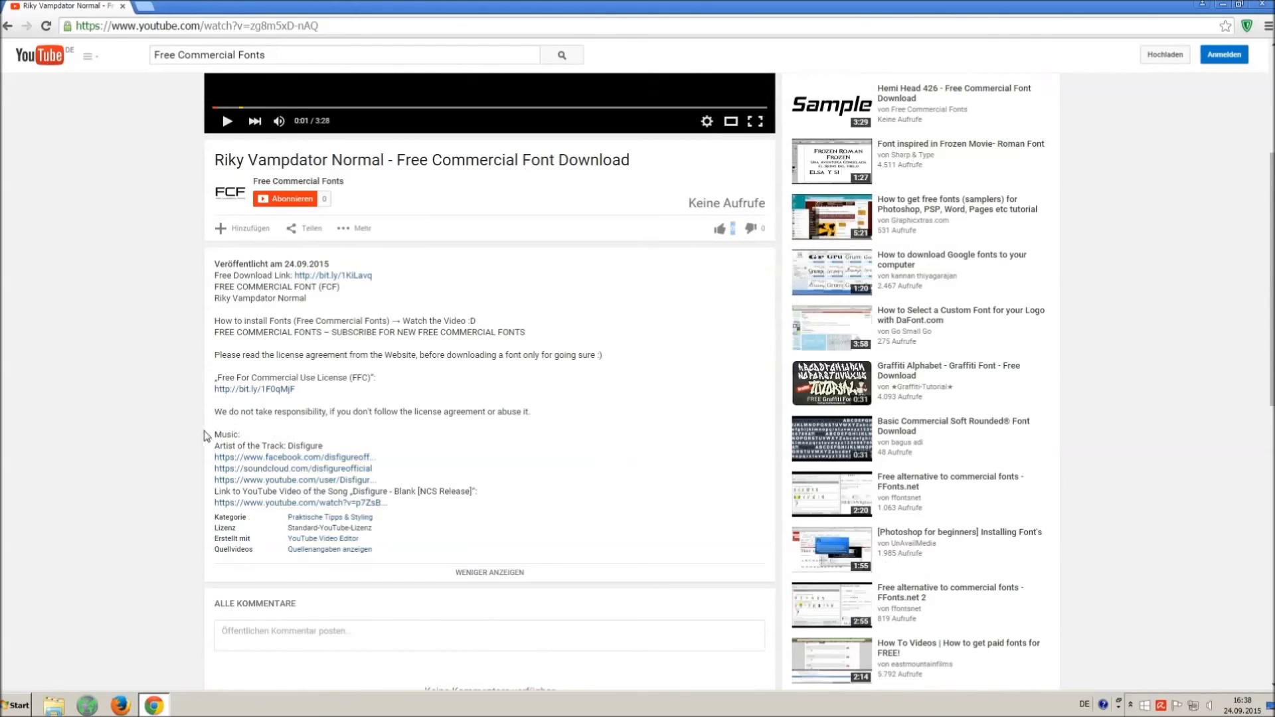
drag(216, 426, 471, 506)
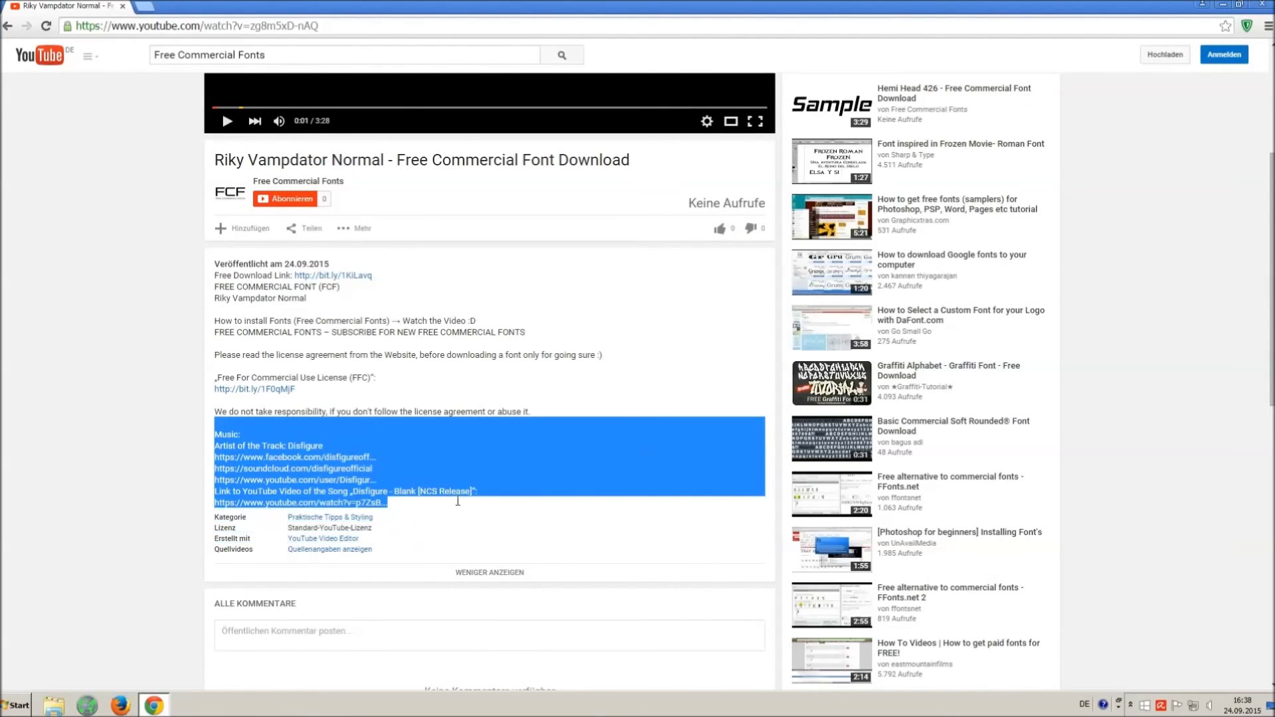